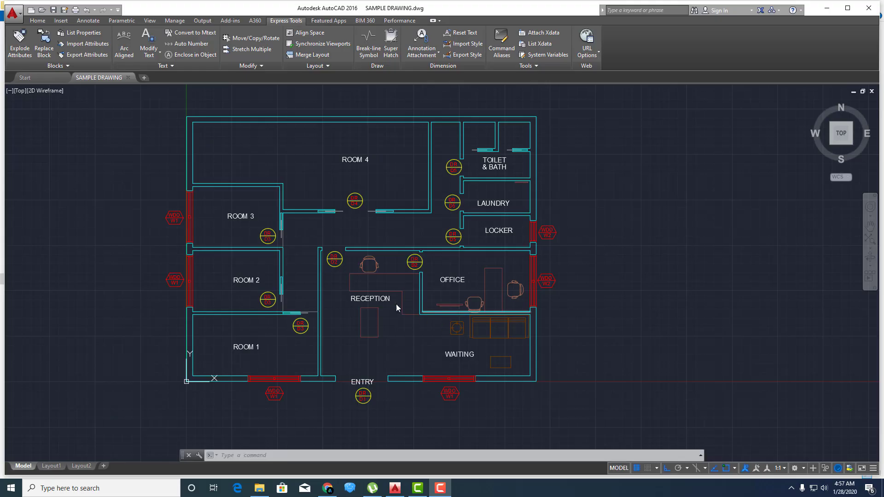
# Isolate the door tag layer so only the door tags are visible
pyautogui.moveTo(386, 306); pyautogui.dragTo(439, 295, button='middle')
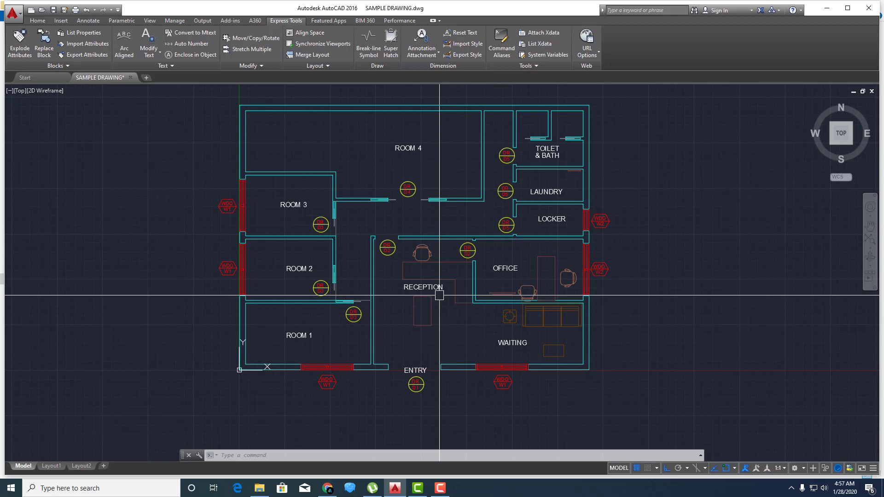
pyautogui.moveTo(428, 268); pyautogui.dragTo(404, 270, button='middle')
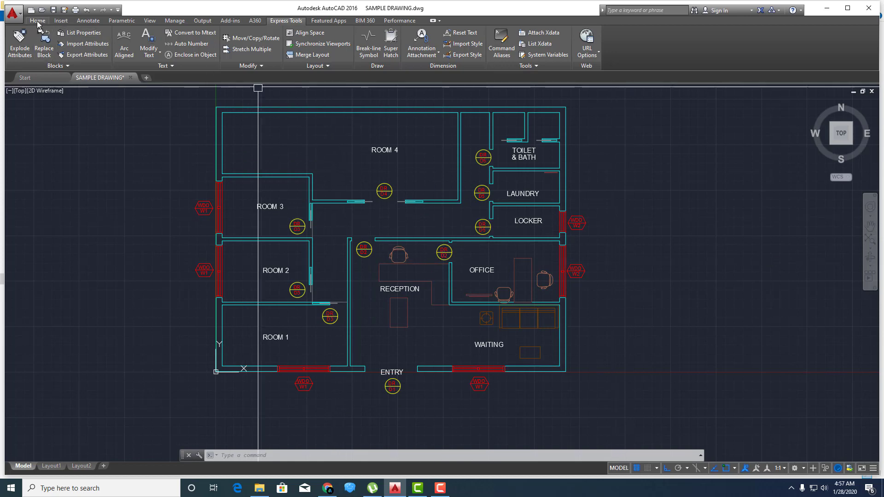
pyautogui.click(37, 21)
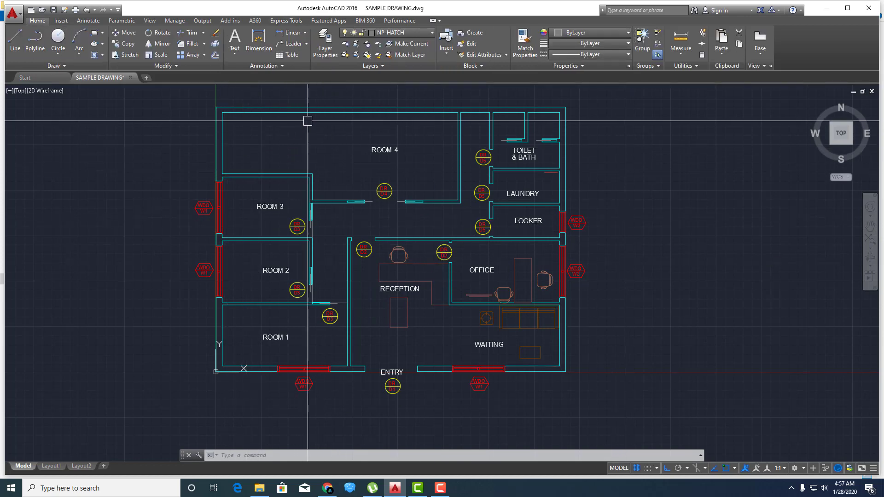
pyautogui.click(355, 44)
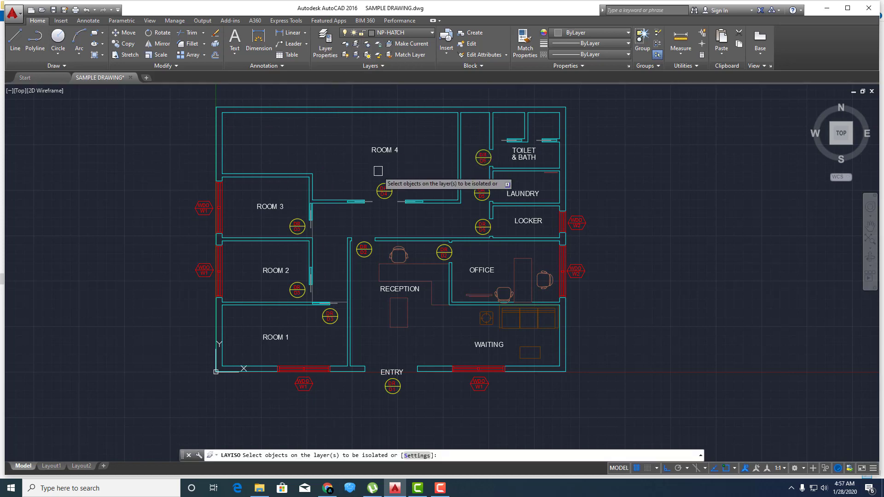
pyautogui.click(379, 184)
pyautogui.press('Return')
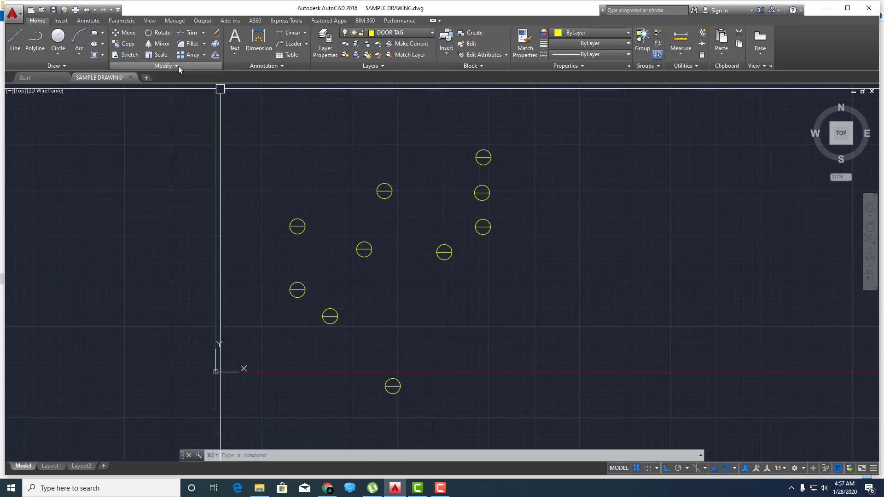
# Export the ten door tags' attributes to DOOR.txt, replacing the existing file
pyautogui.click(286, 21)
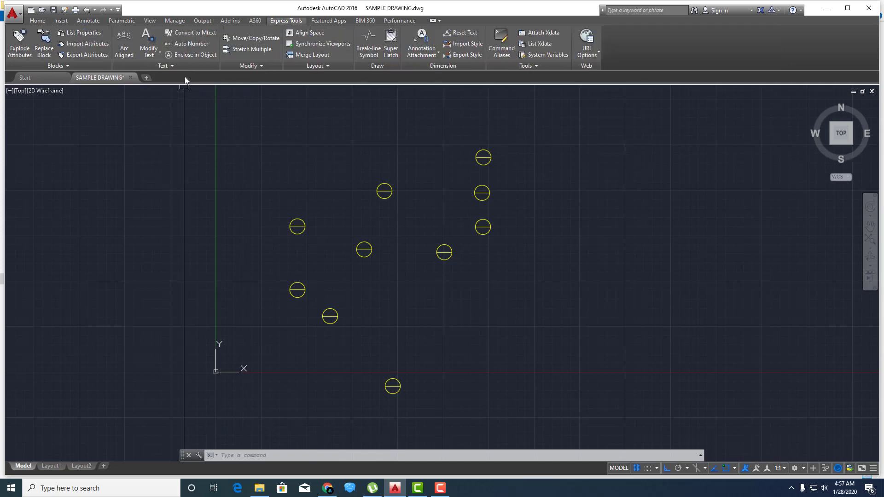
pyautogui.click(77, 56)
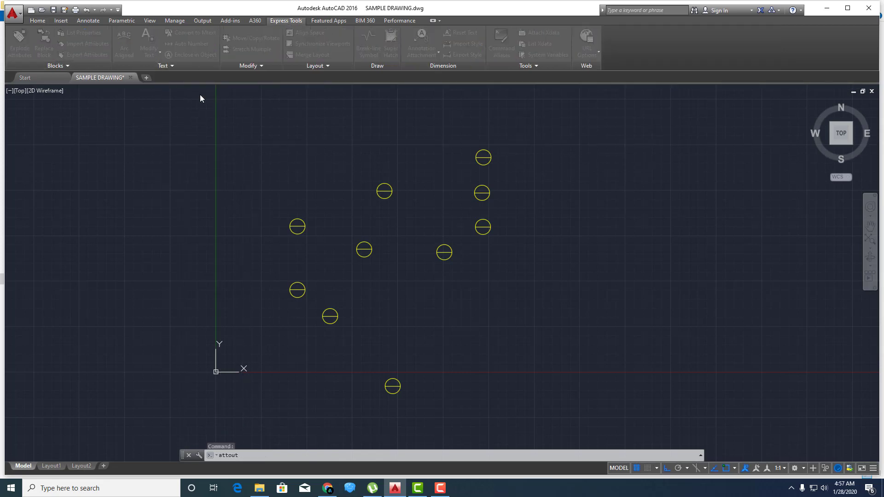
pyautogui.click(324, 168)
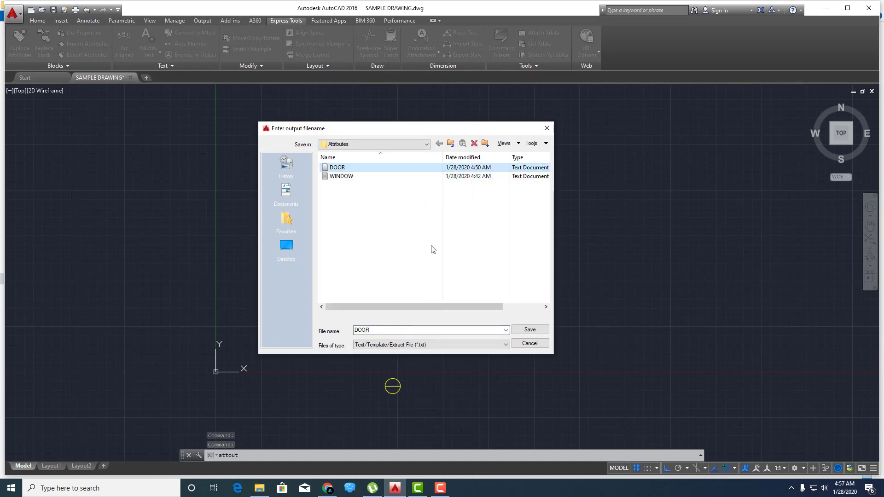
pyautogui.moveTo(399, 130); pyautogui.dragTo(382, 126)
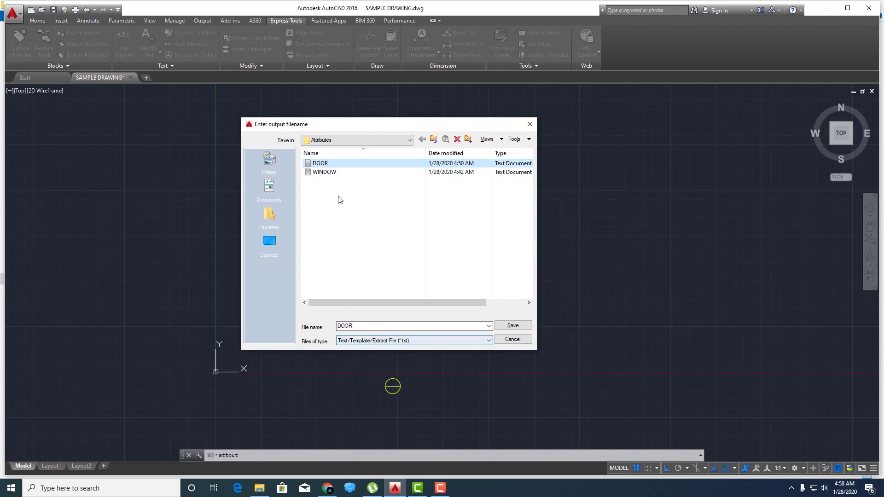
pyautogui.click(357, 165)
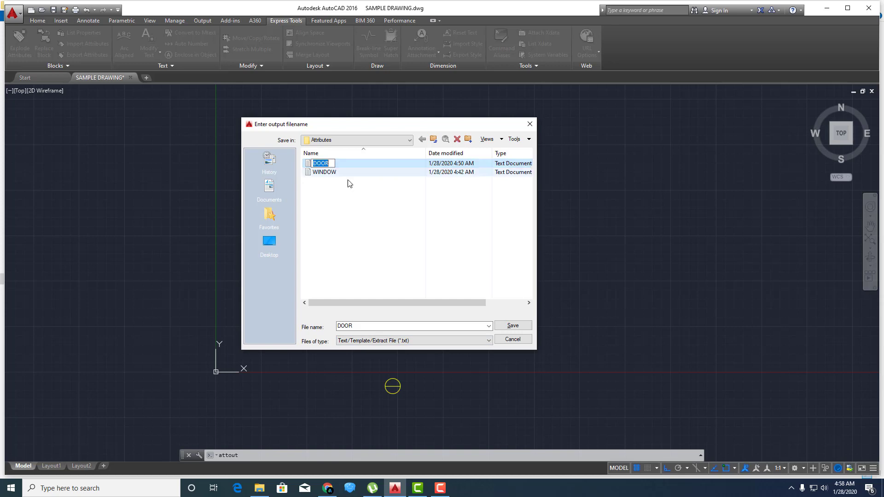
pyautogui.click(349, 183)
pyautogui.click(519, 325)
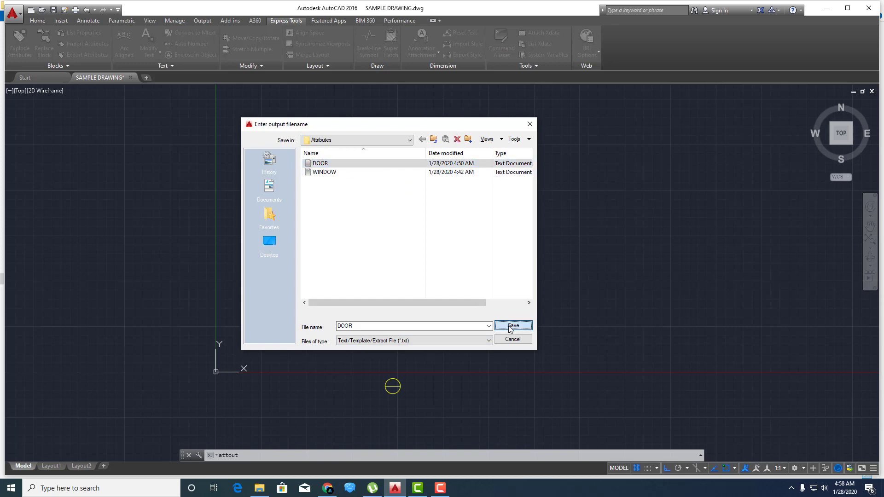
pyautogui.click(385, 266)
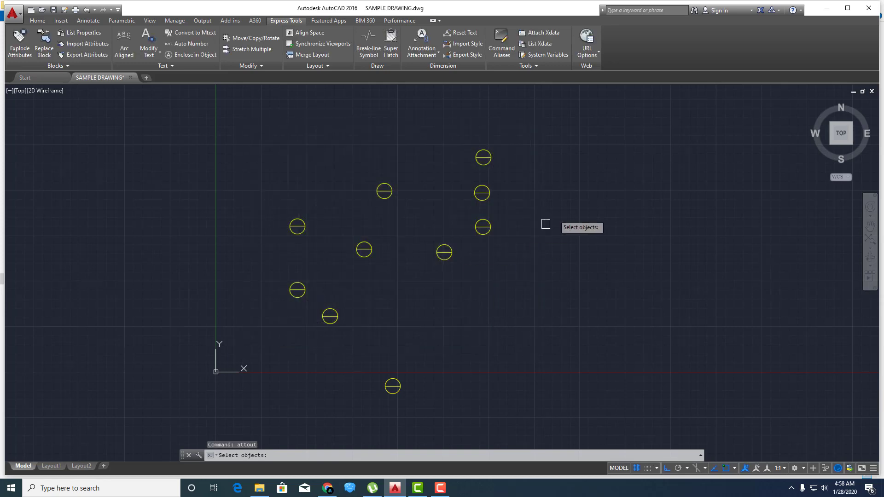
pyautogui.click(614, 122)
pyautogui.click(178, 385)
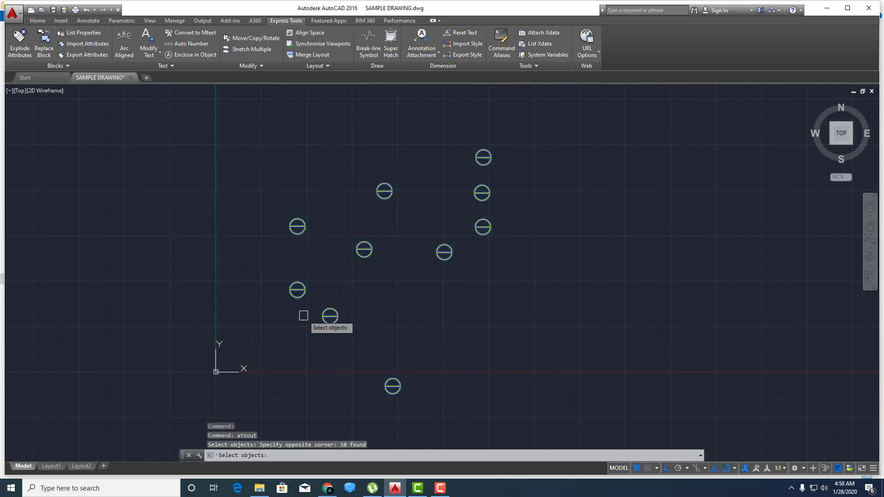
pyautogui.press('Return')
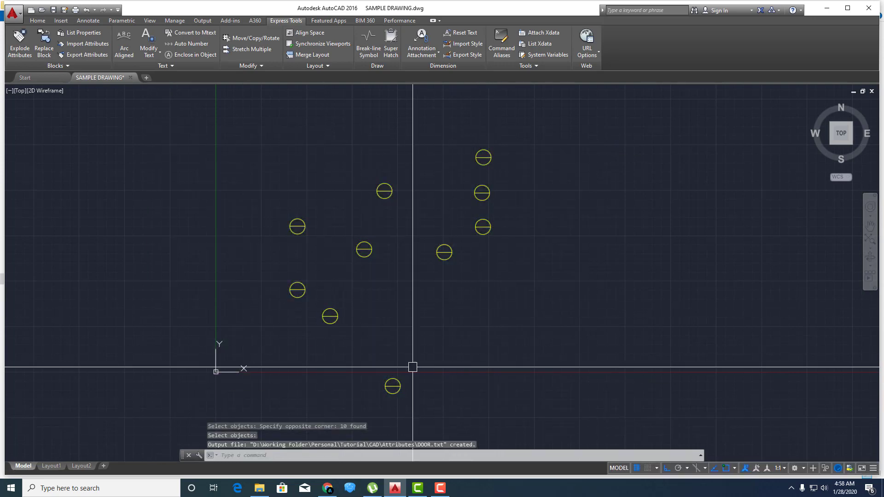
# Restore all layers, then isolate the window tag layer
pyautogui.click(39, 21)
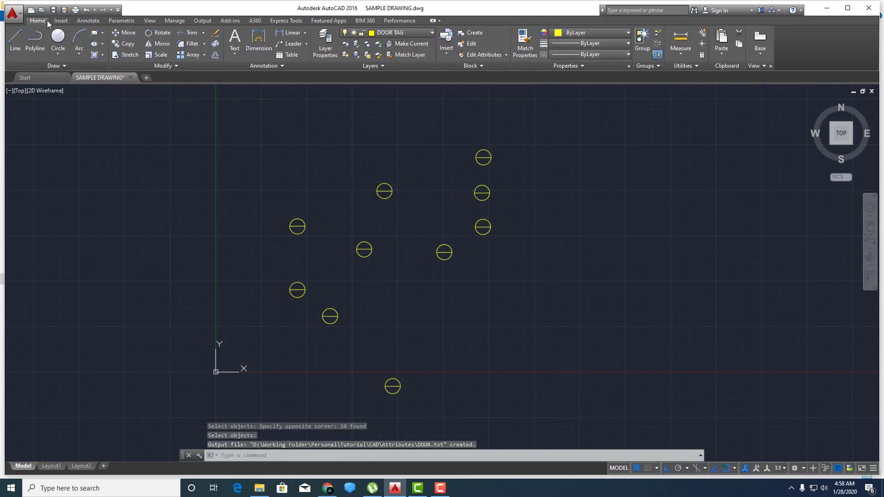
pyautogui.click(363, 57)
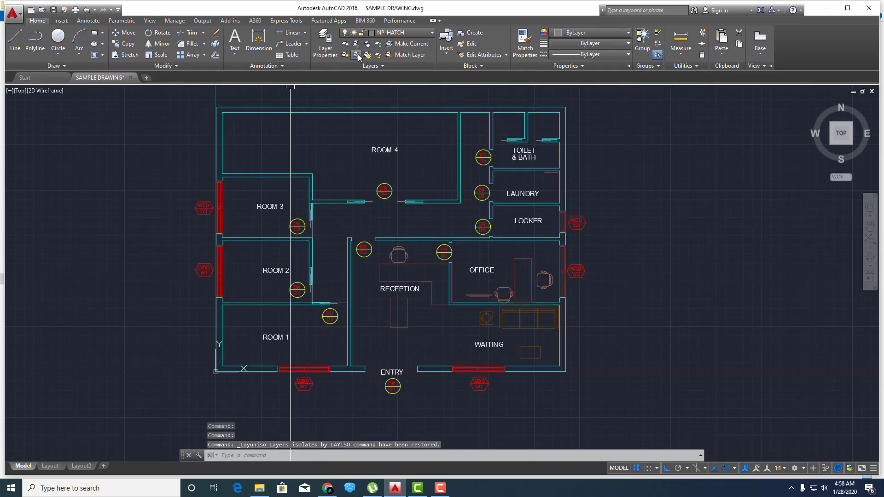
pyautogui.click(358, 48)
pyautogui.click(204, 204)
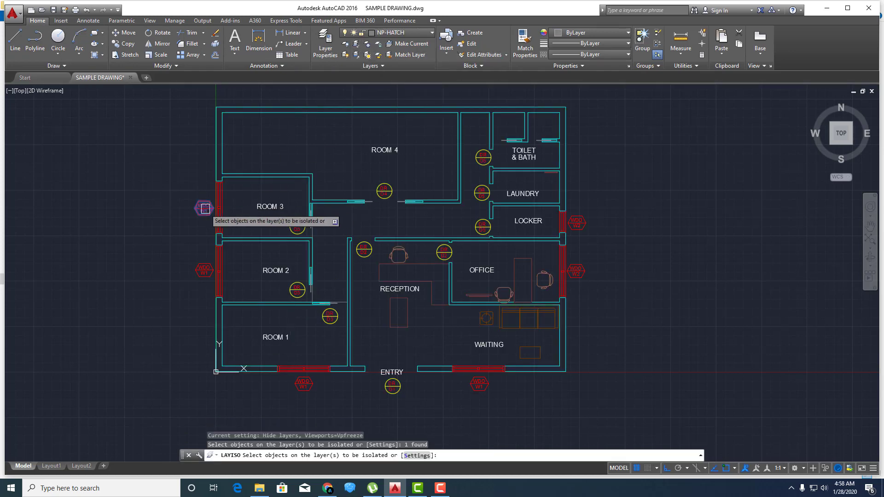
pyautogui.press('Return')
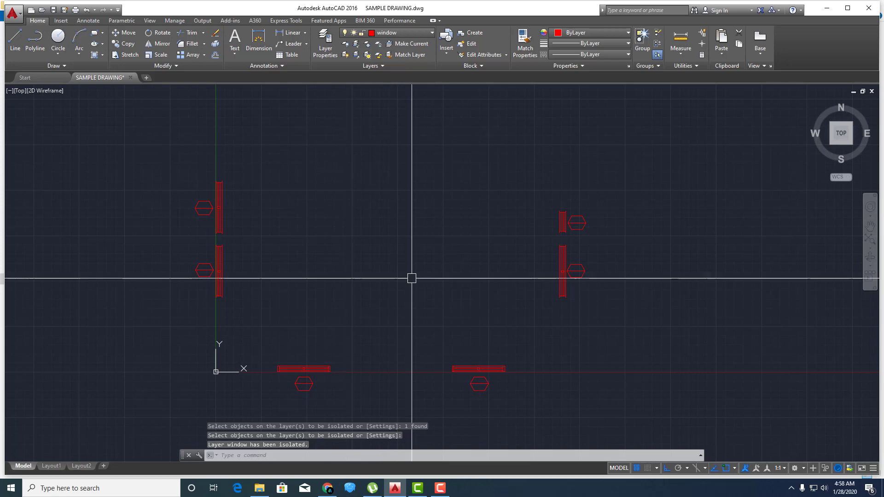
pyautogui.scroll(-2, 481, 279)
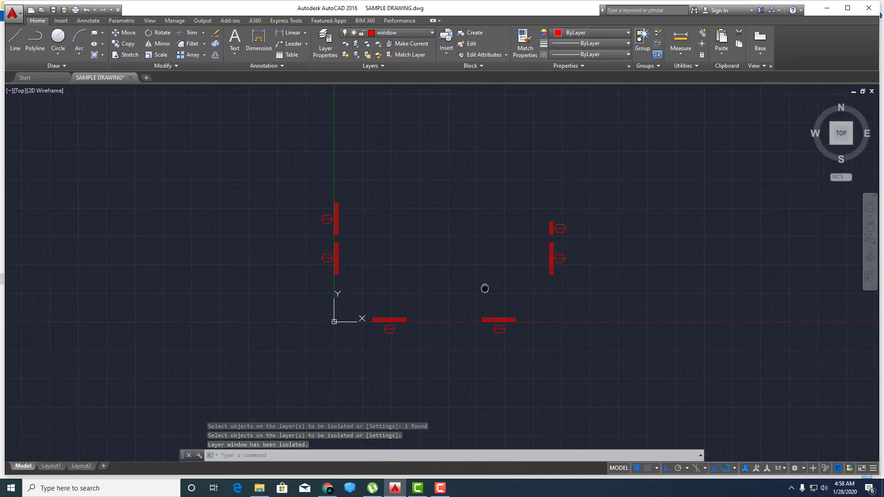
# Export the six window tags' attributes to WINDOW.txt, replacing the existing file
pyautogui.click(286, 20)
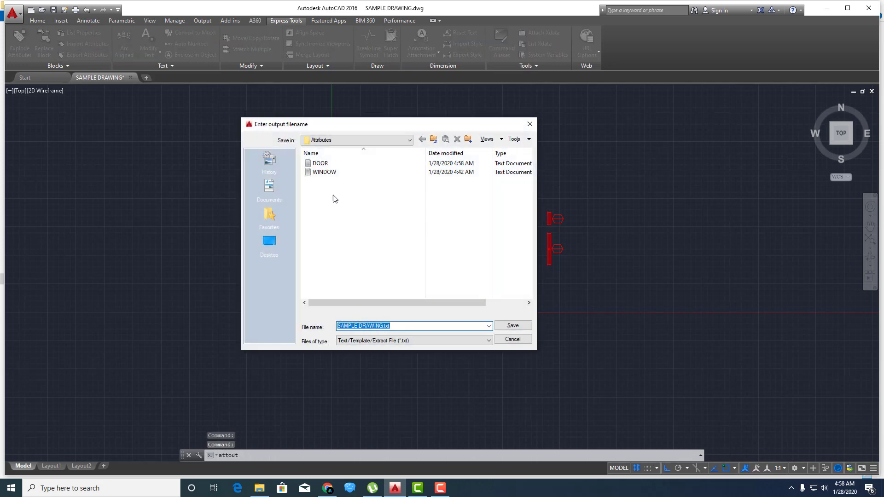
pyautogui.click(325, 173)
pyautogui.click(511, 324)
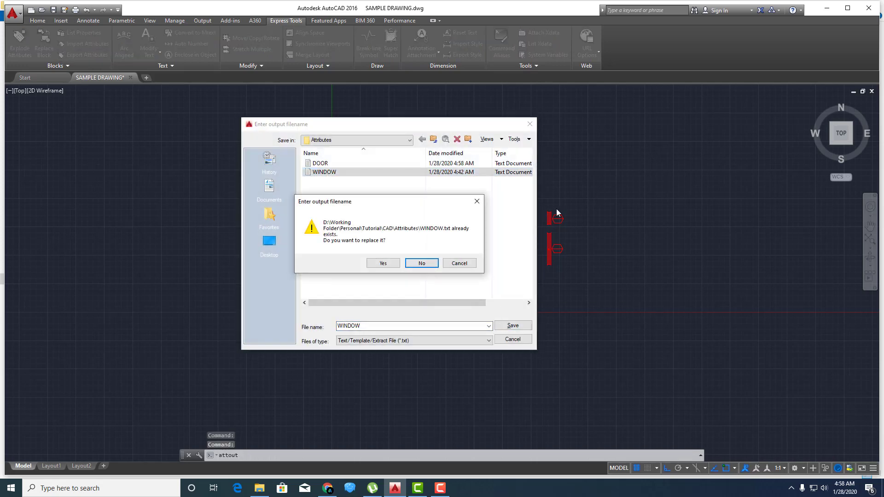
pyautogui.click(383, 263)
pyautogui.click(641, 118)
pyautogui.click(227, 400)
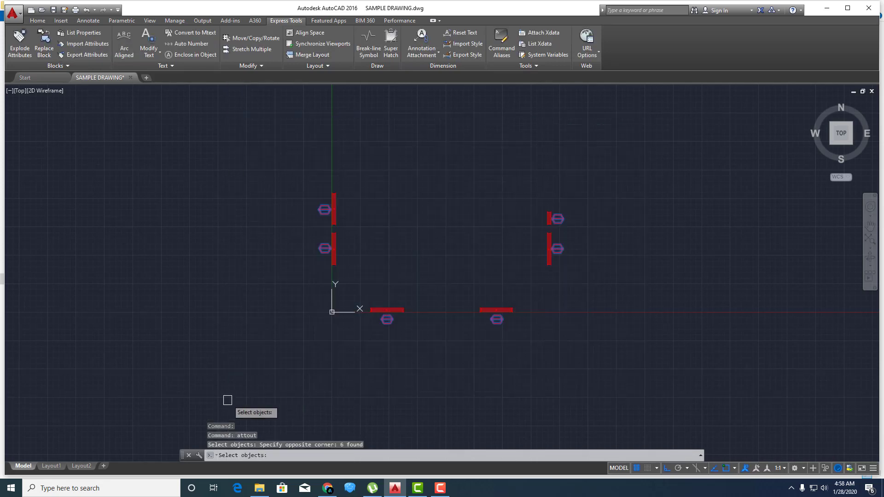
pyautogui.press('Return')
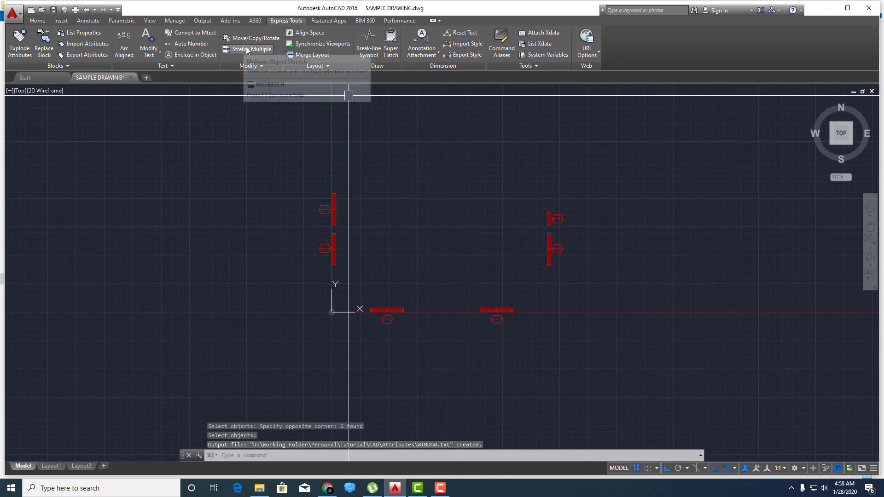
# Unisolate all layers and save the drawing
pyautogui.click(40, 21)
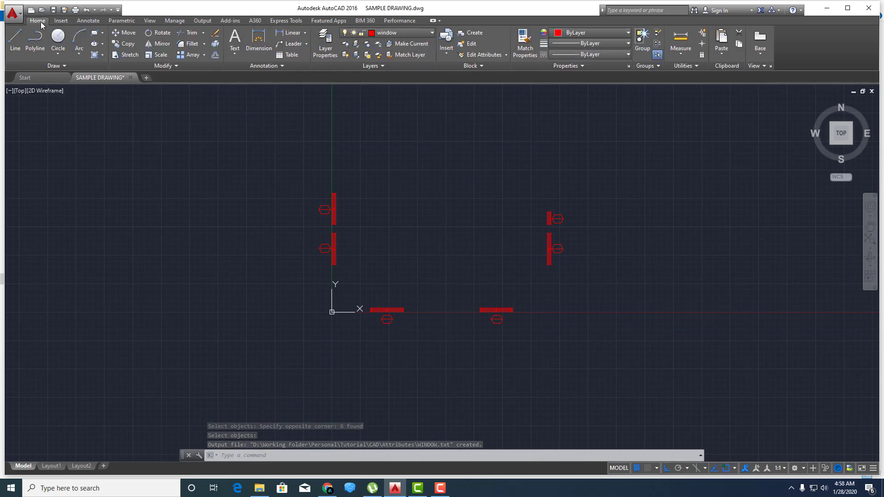
pyautogui.click(358, 55)
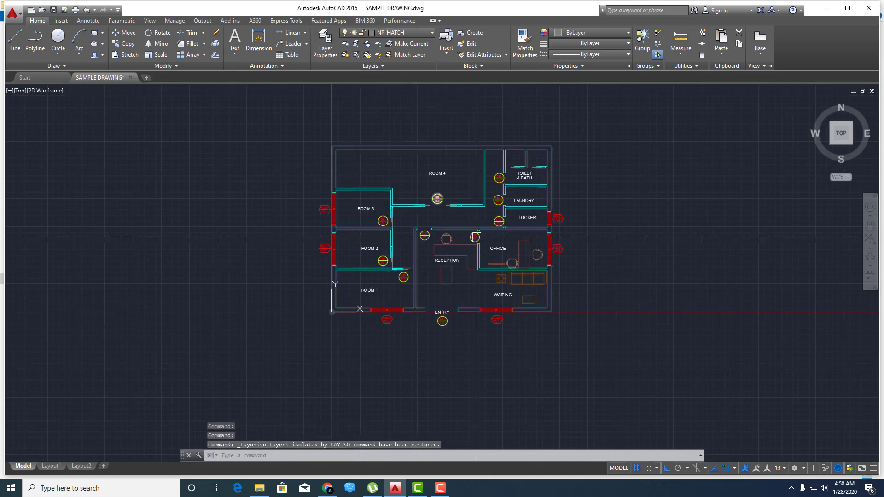
pyautogui.click(18, 16)
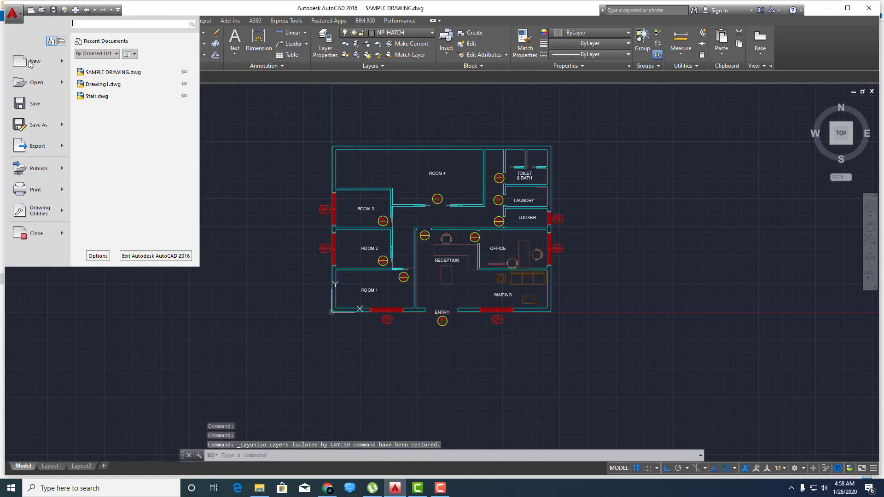
pyautogui.click(35, 104)
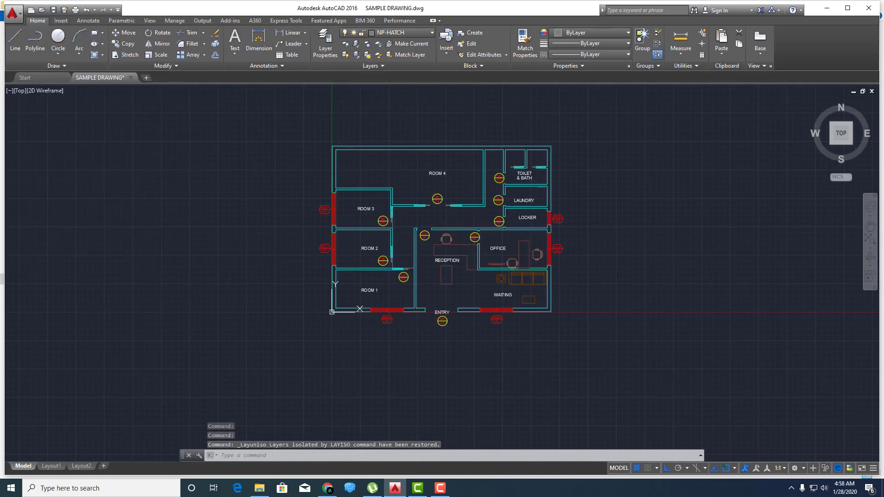
pyautogui.click(19, 491)
# Search for EXCE, launch Excel 2010 and bring up the Open workbook dialog
pyautogui.write('EXCE')
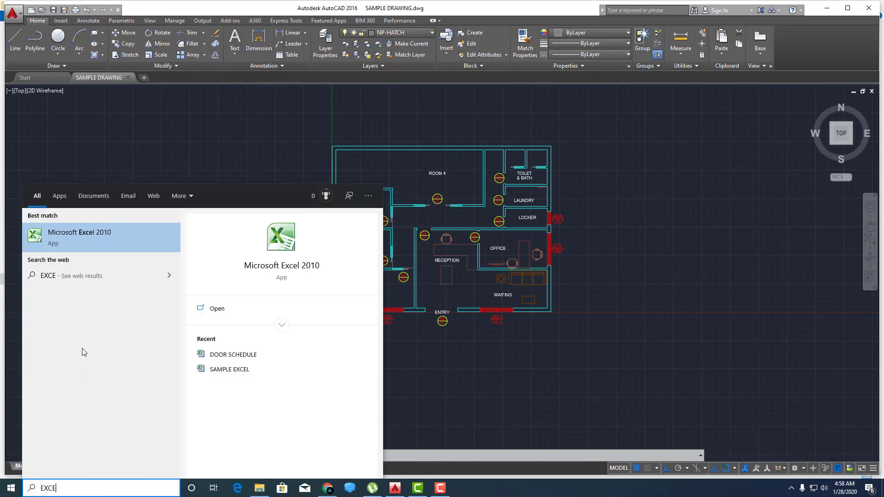
pyautogui.click(89, 235)
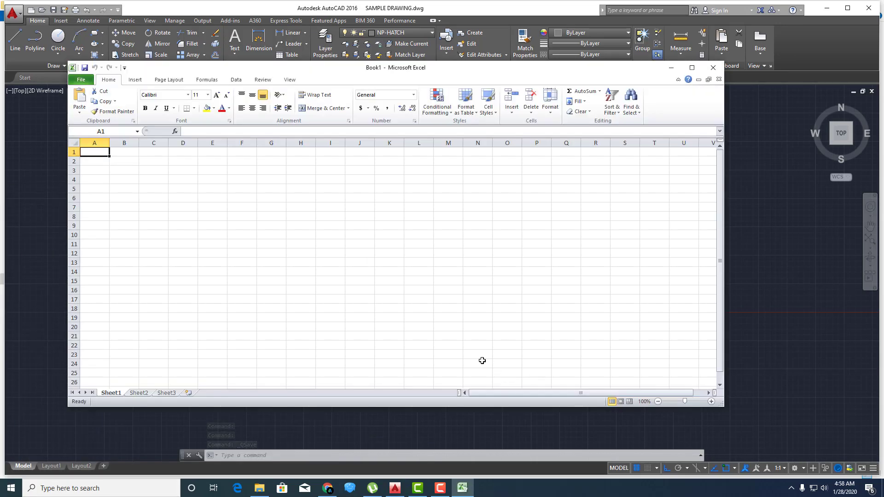
pyautogui.click(86, 82)
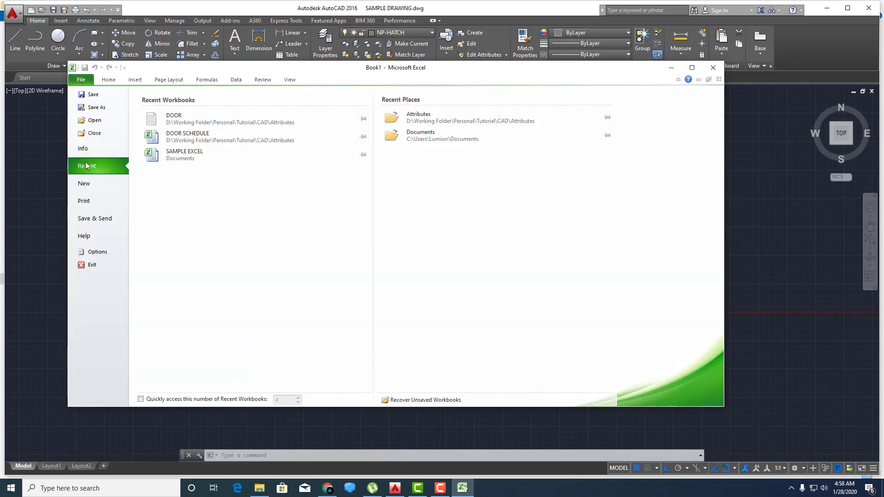
pyautogui.click(95, 120)
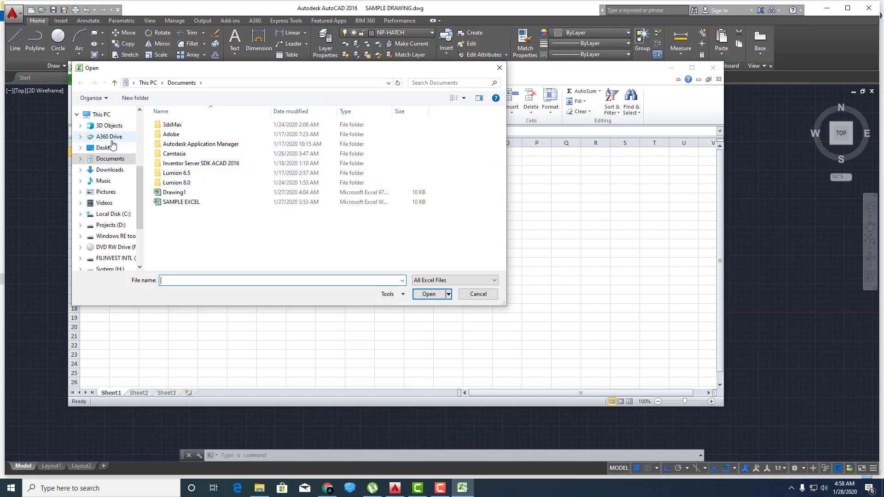
# Open DOOR.txt from Desktop > CAD > Attributes with All Files shown
pyautogui.click(108, 149)
pyautogui.doubleClick(219, 161)
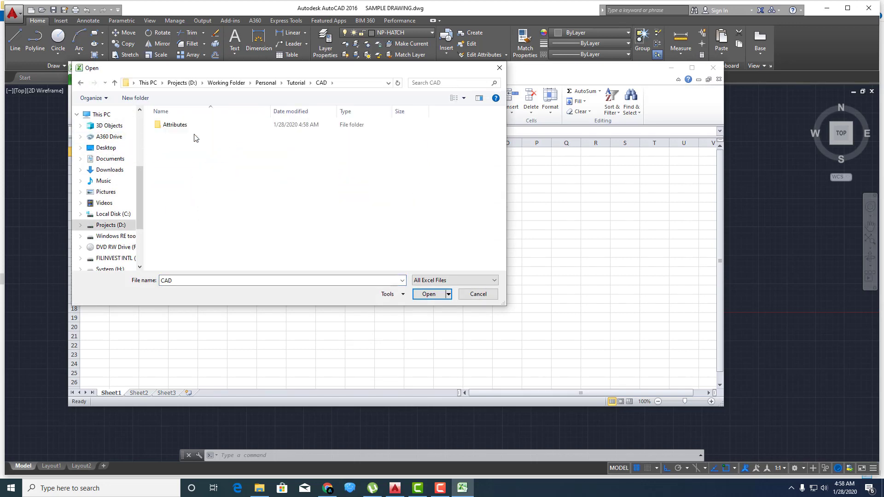
pyautogui.doubleClick(186, 130)
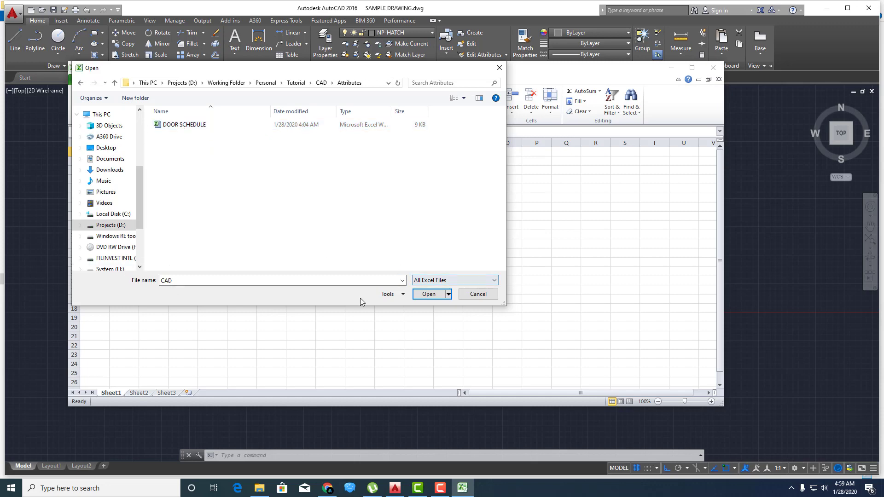
pyautogui.click(452, 281)
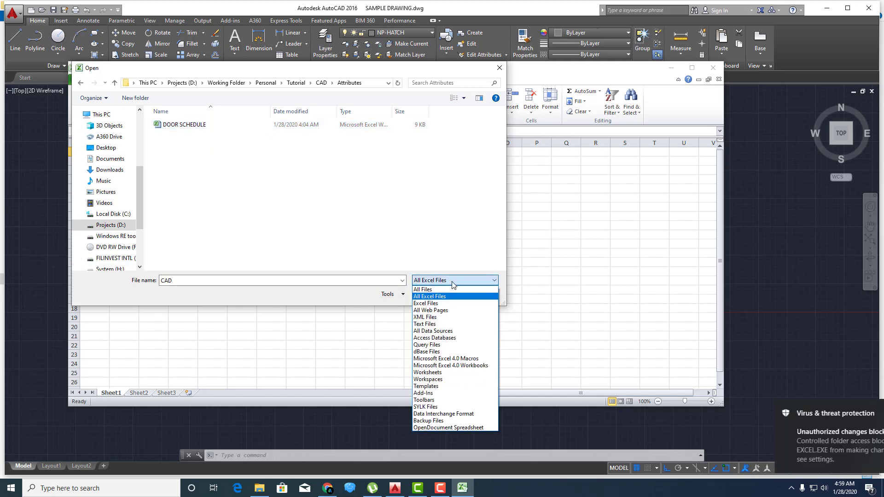
pyautogui.click(442, 289)
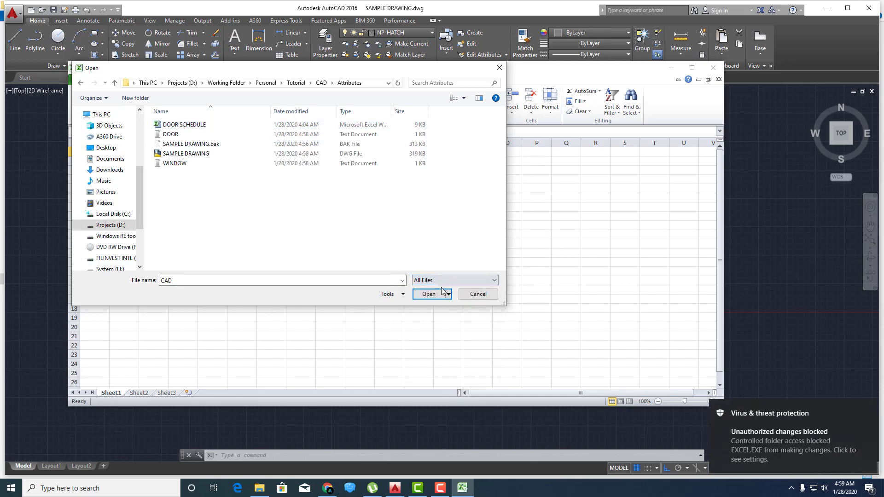
pyautogui.doubleClick(172, 133)
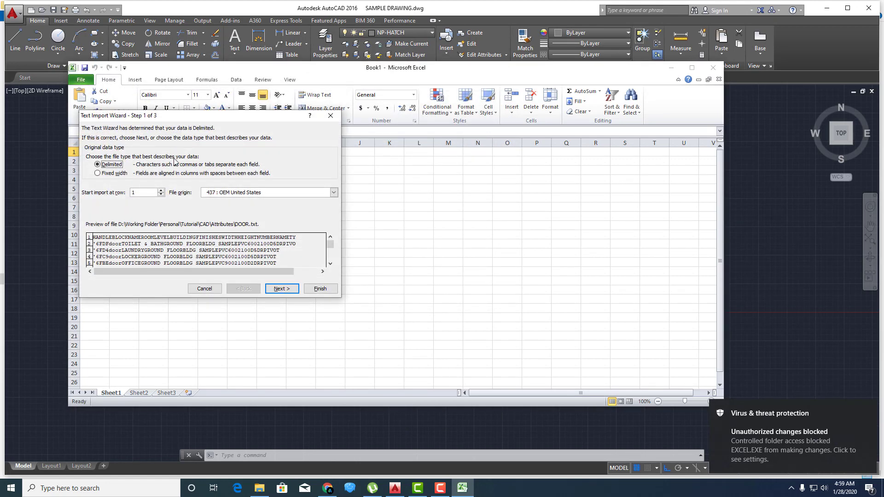
# Finish importing DOOR.txt into columns A–K, then bring the AutoCAD floor plan forward
pyautogui.click(319, 289)
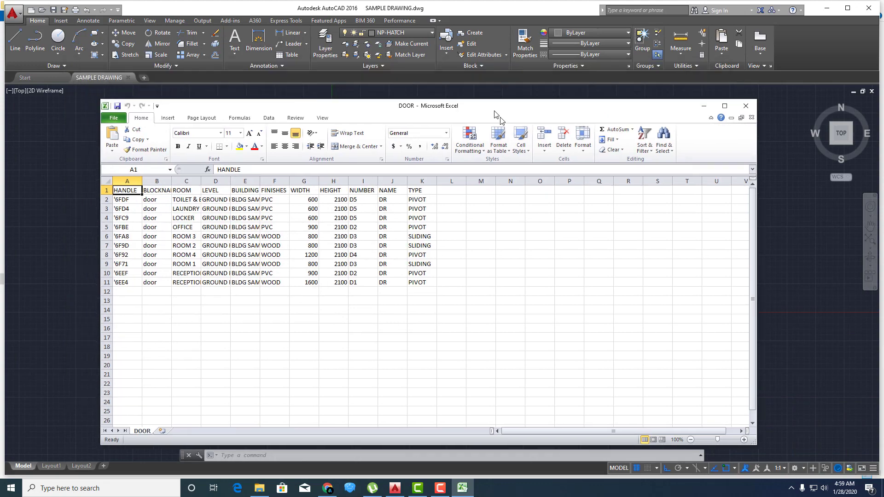
pyautogui.moveTo(462, 73); pyautogui.dragTo(486, 319)
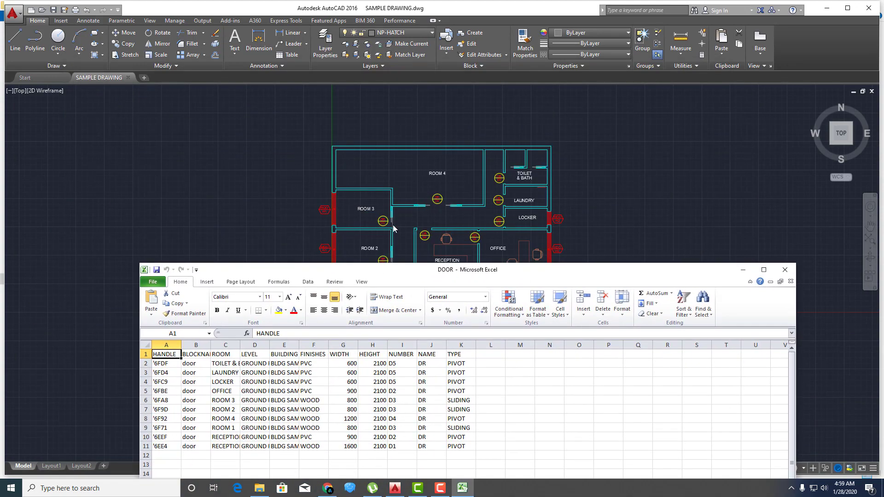
pyautogui.click(393, 225)
pyautogui.scroll(4, 312, 225)
# Bring the DOOR sheet forward and widen column C to show full room names
pyautogui.moveTo(506, 302); pyautogui.dragTo(269, 179, button='middle')
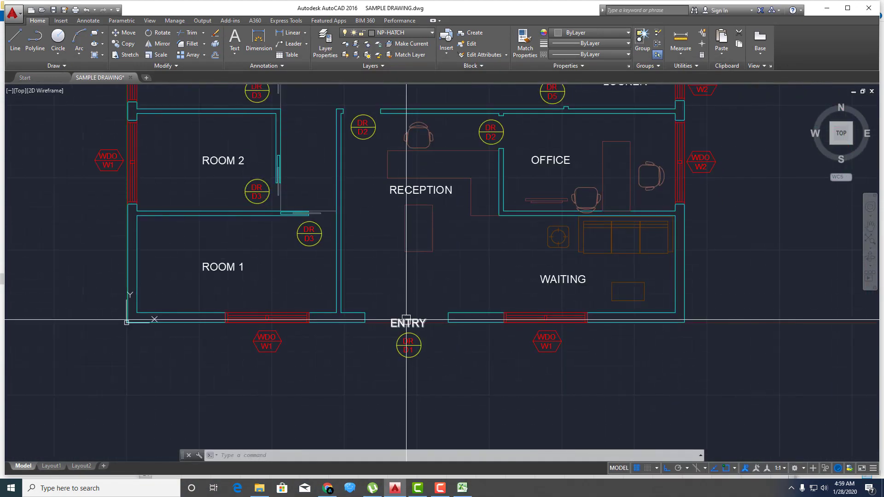
pyautogui.moveTo(404, 319); pyautogui.dragTo(378, 191, button='middle')
pyautogui.click(463, 487)
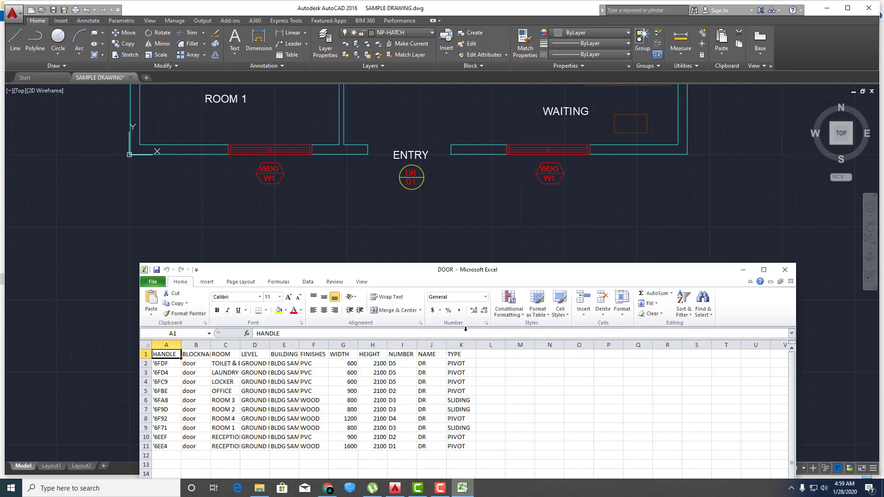
pyautogui.moveTo(460, 279); pyautogui.dragTo(428, 230)
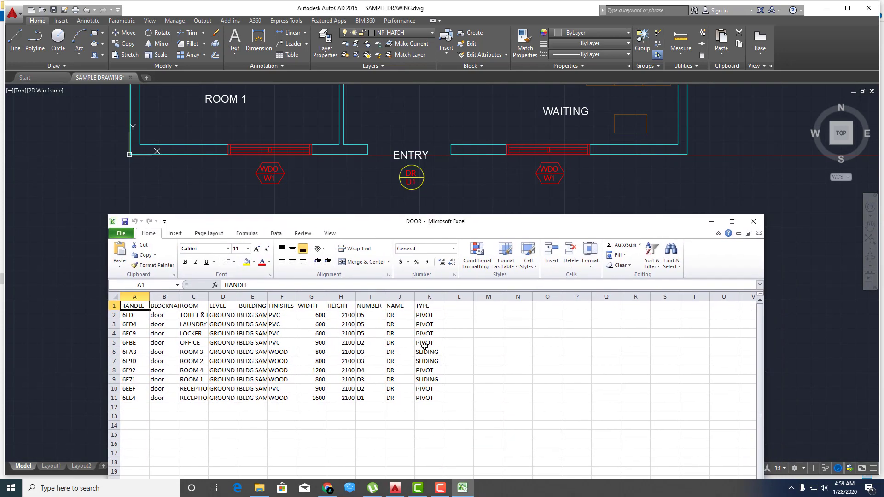
pyautogui.moveTo(438, 221); pyautogui.dragTo(433, 215)
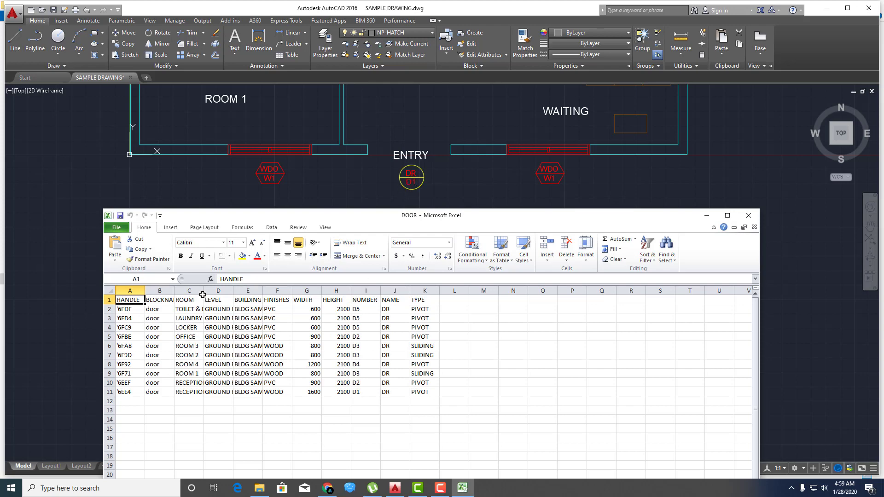
pyautogui.moveTo(203, 290); pyautogui.dragTo(232, 292)
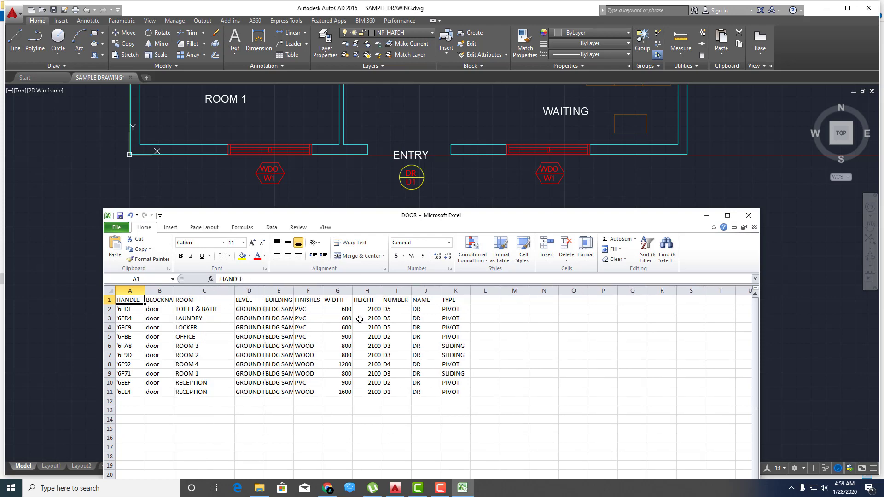
# Select the NUMBER and NAME columns, then the header row A1:K1
pyautogui.click(390, 392)
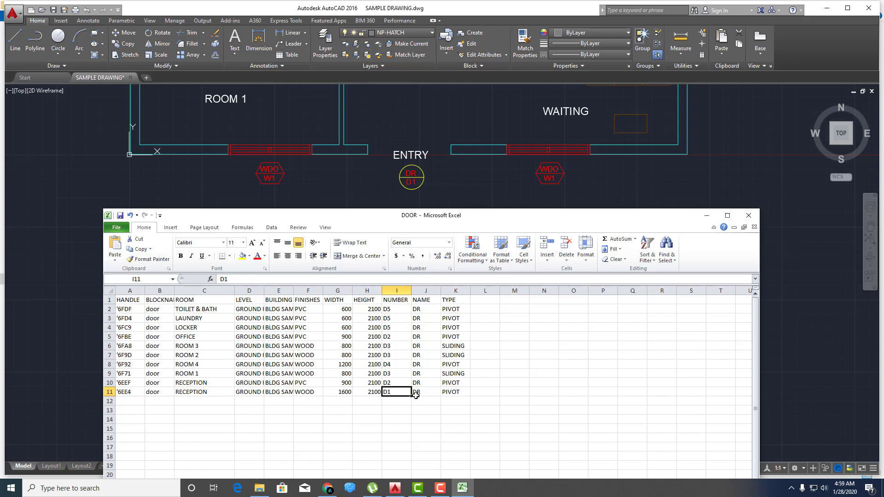
pyautogui.moveTo(396, 291); pyautogui.dragTo(424, 291)
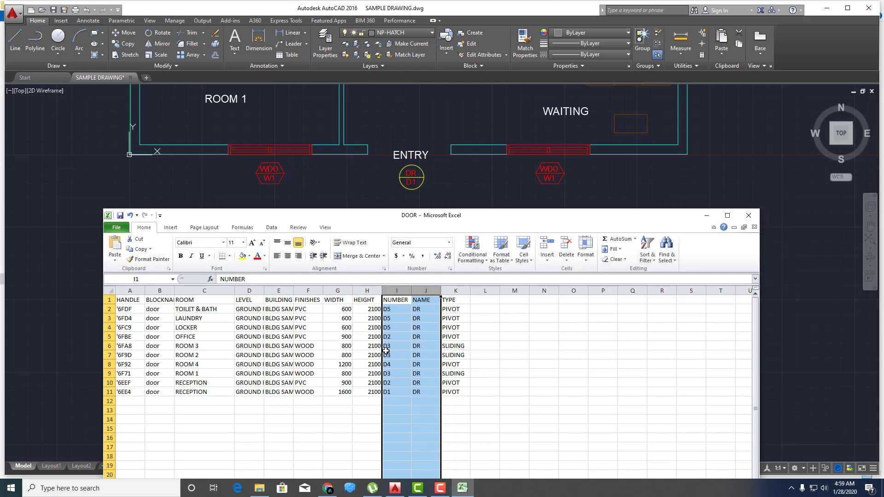
pyautogui.moveTo(411, 219); pyautogui.dragTo(414, 210)
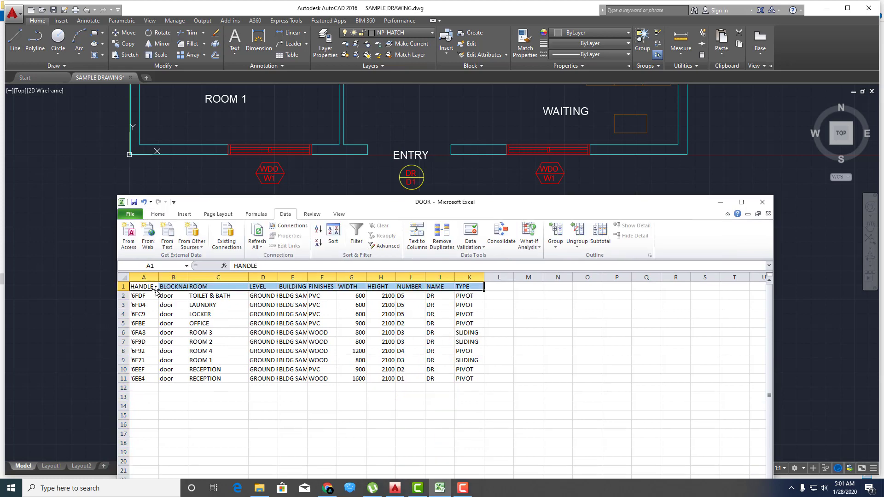
pyautogui.moveTo(156, 290); pyautogui.dragTo(470, 287)
# Turn on filtering for the header row and widen the FINISHES column
pyautogui.click(358, 237)
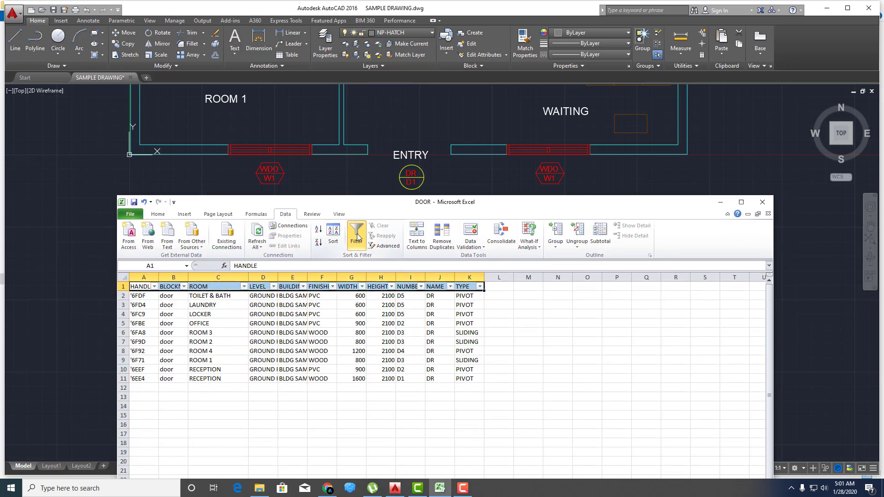
pyautogui.moveTo(476, 201); pyautogui.dragTo(475, 174)
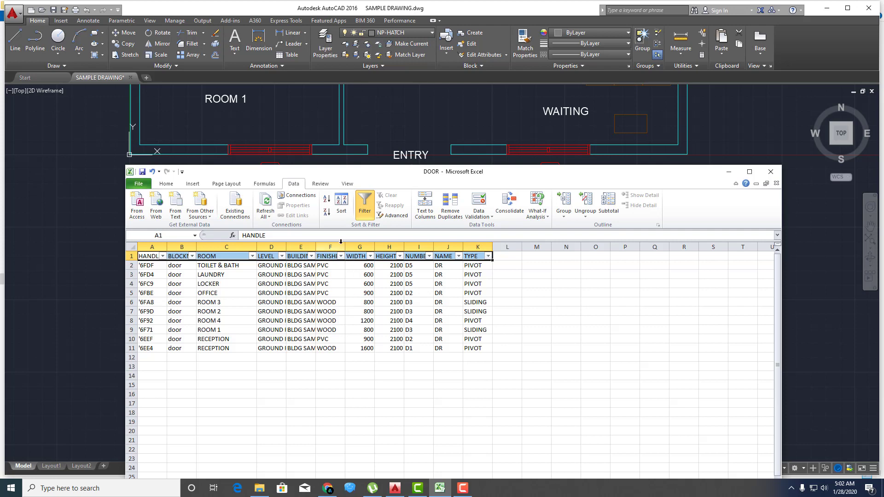
pyautogui.moveTo(345, 246); pyautogui.dragTo(364, 247)
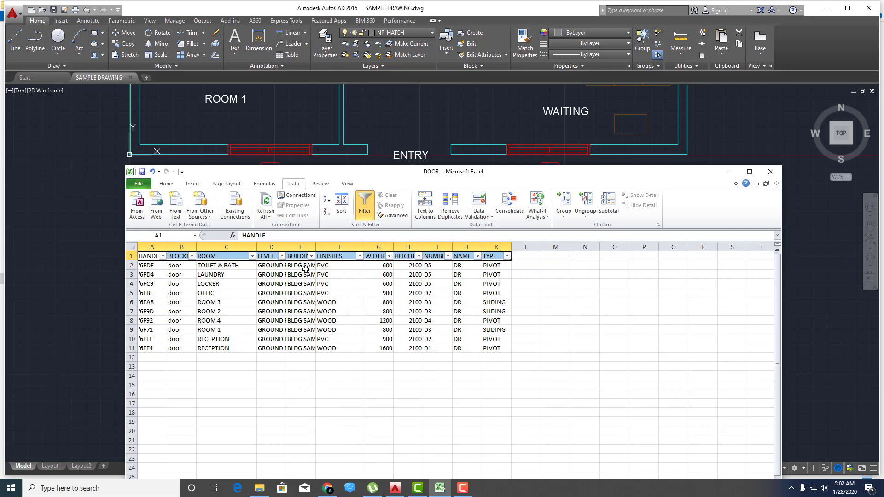
# Filter the NUMBER column to show only D5 doors and widen FINISHES further
pyautogui.click(448, 257)
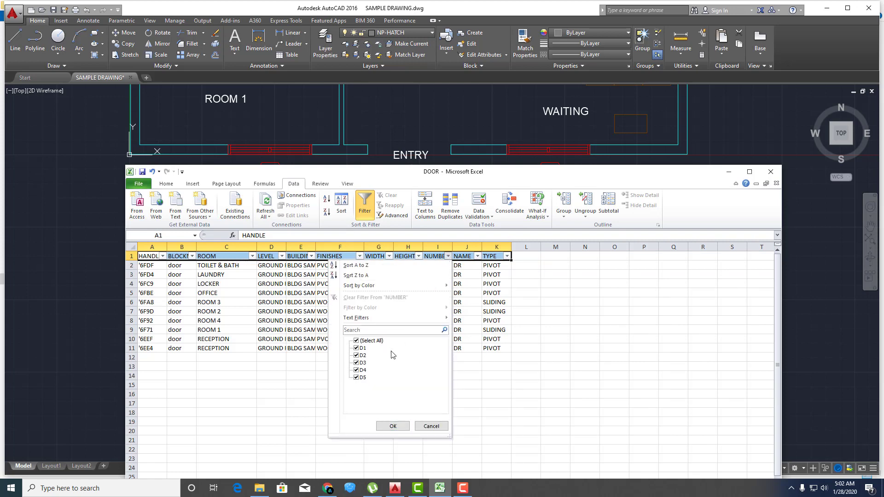
pyautogui.click(357, 341)
pyautogui.click(357, 377)
pyautogui.click(392, 426)
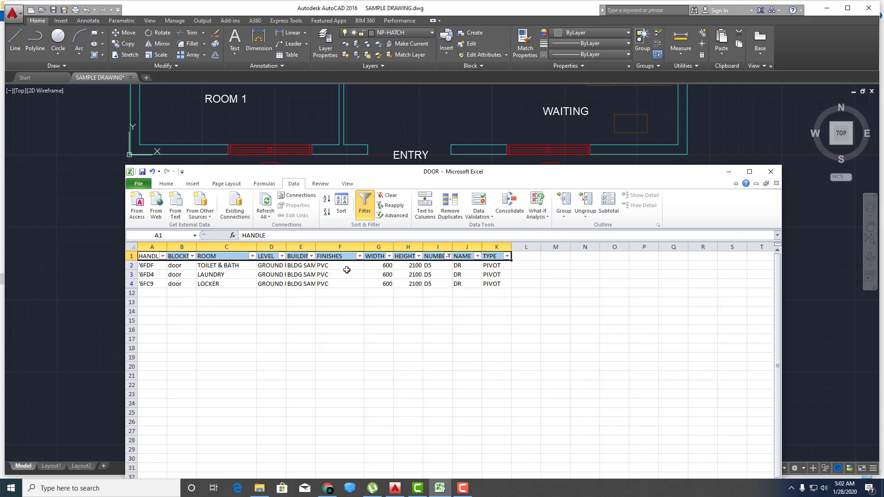
pyautogui.moveTo(363, 246); pyautogui.dragTo(394, 246)
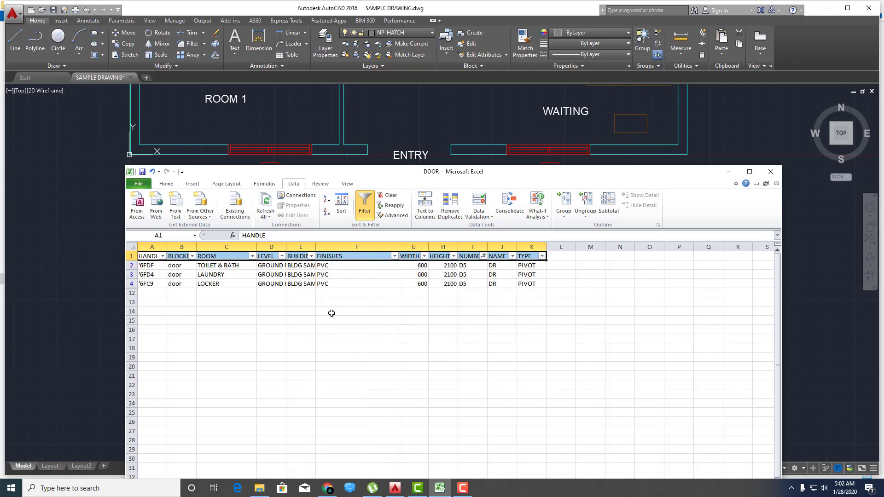
pyautogui.click(404, 136)
pyautogui.scroll(-5, 404, 136)
# Zoom to the Laundry door's D5 tag and review its attributes without changing them
pyautogui.scroll(2, 424, 187)
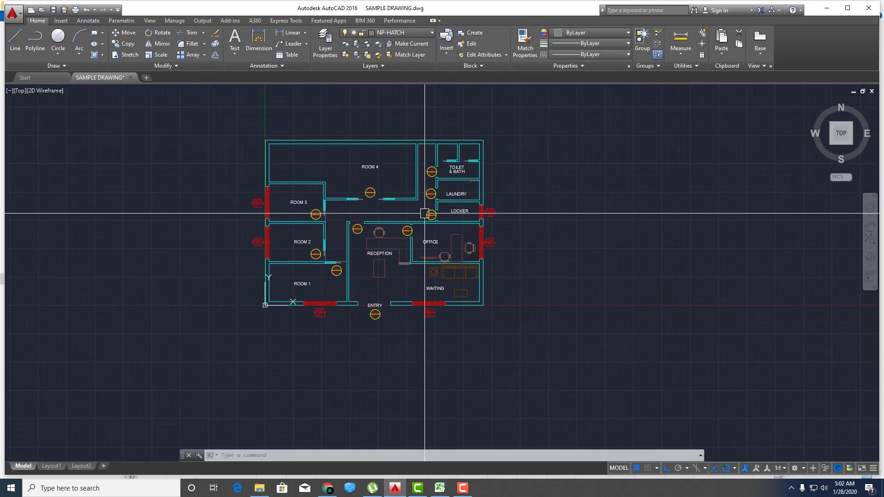
pyautogui.scroll(3, 430, 192)
pyautogui.scroll(3, 485, 145)
pyautogui.scroll(-2, 485, 144)
pyautogui.moveTo(411, 225); pyautogui.dragTo(379, 258, button='middle')
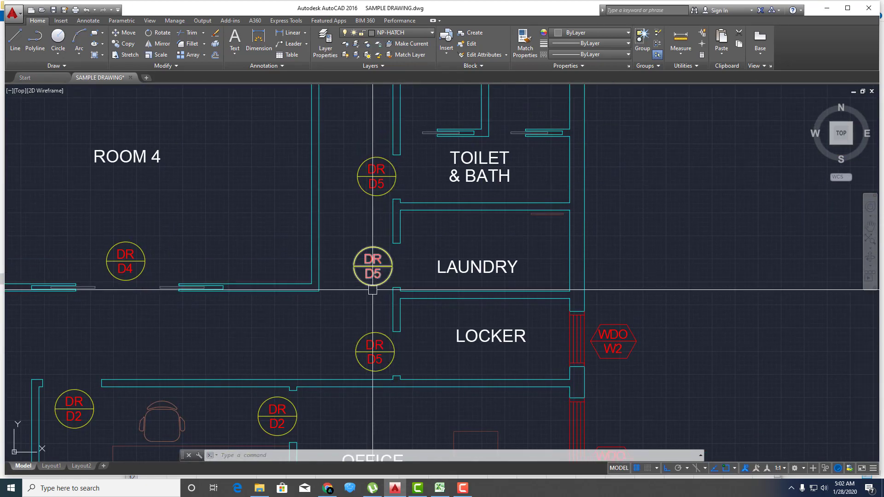
pyautogui.doubleClick(375, 346)
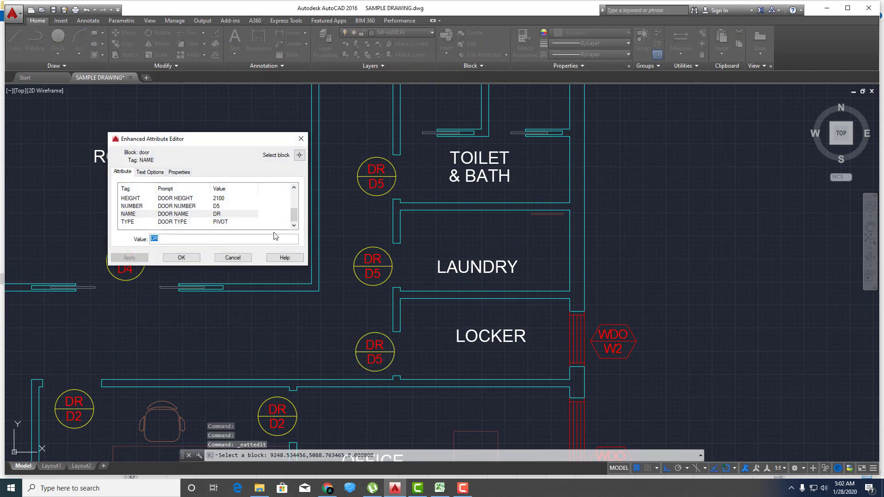
pyautogui.moveTo(296, 216)
pyautogui.mouseDown()
pyautogui.moveTo(294, 205)
pyautogui.moveTo(293, 217)
pyautogui.mouseUp()
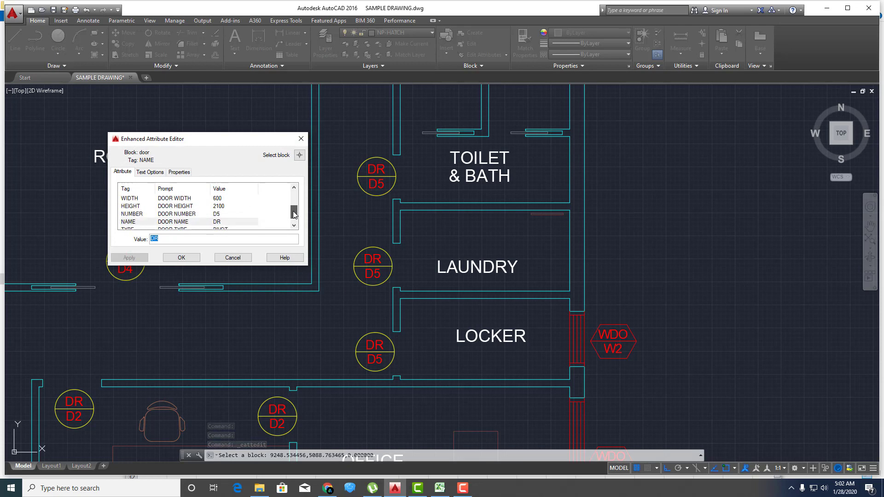
pyautogui.click(294, 188)
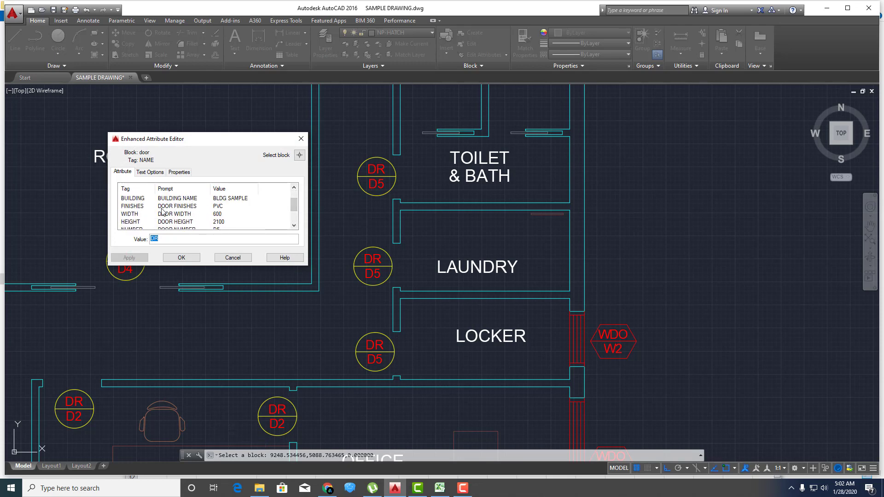
pyautogui.click(182, 258)
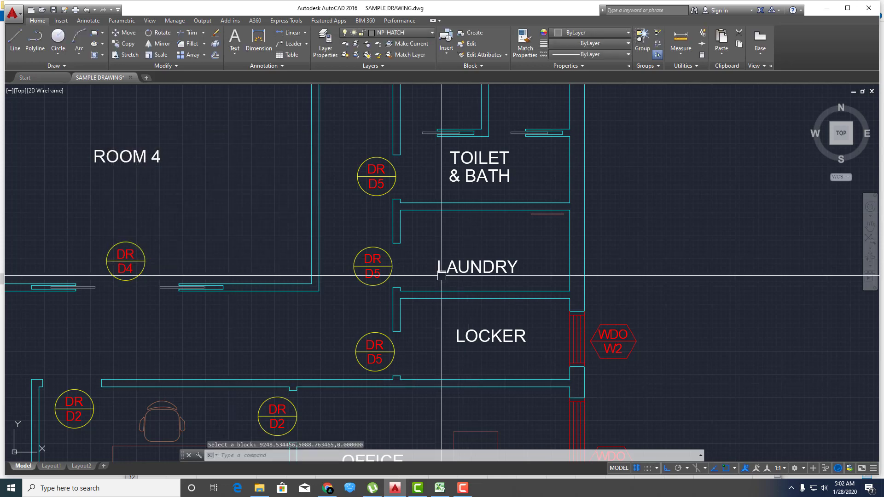
pyautogui.moveTo(434, 172)
pyautogui.mouseDown(button='middle')
pyautogui.moveTo(423, 233)
pyautogui.moveTo(369, 223)
pyautogui.moveTo(352, 196)
pyautogui.mouseUp(button='middle')
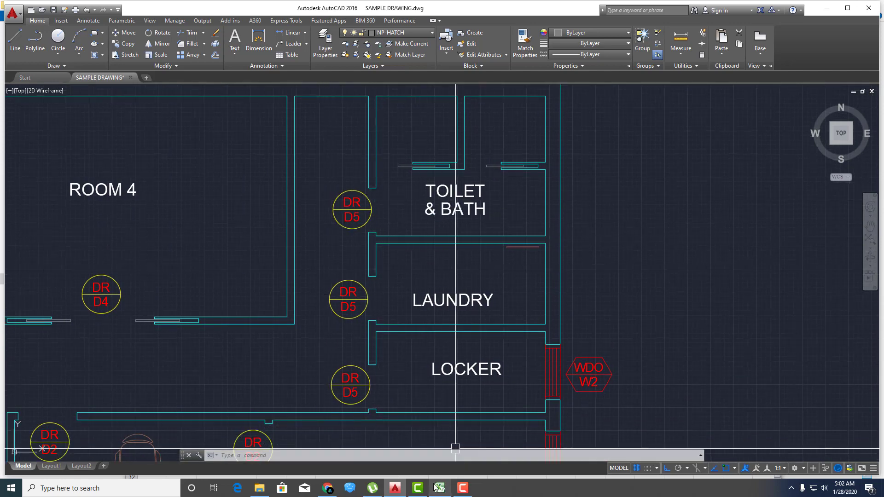
# Change the TOILET & BATH door number in I2 from D5 to D6
pyautogui.moveTo(439, 488)
pyautogui.click(442, 465)
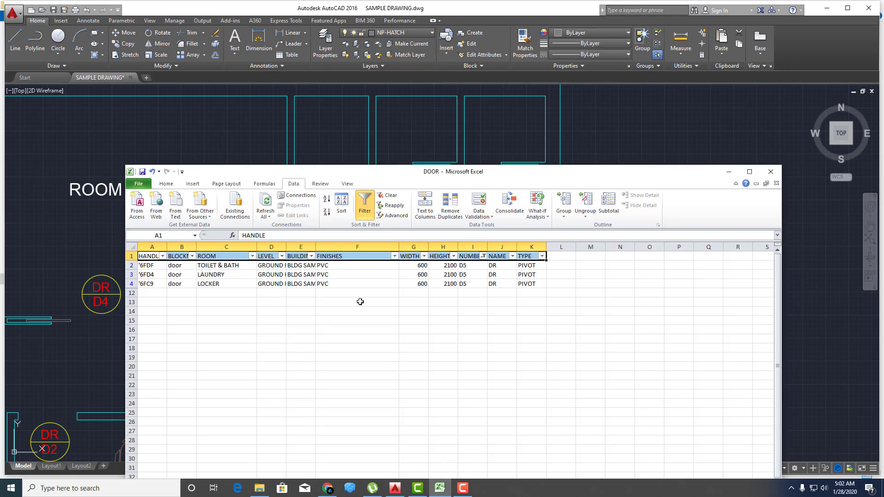
pyautogui.click(246, 266)
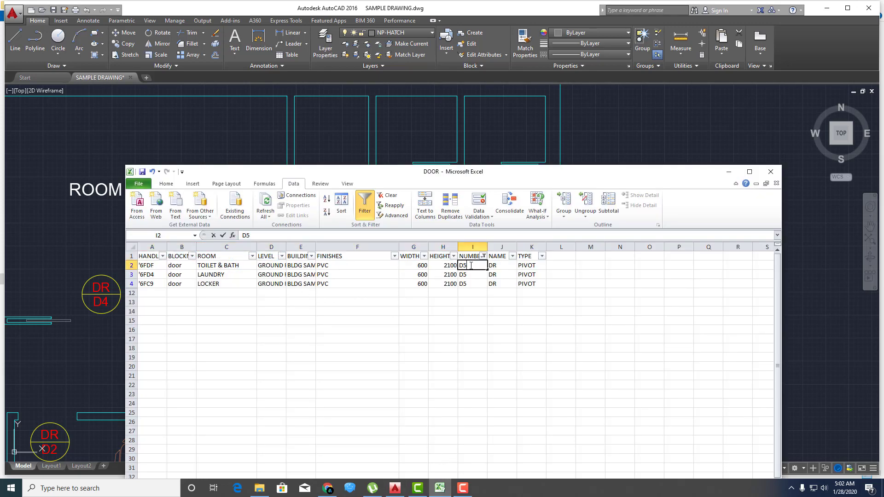
pyautogui.doubleClick(468, 266)
pyautogui.write('6')
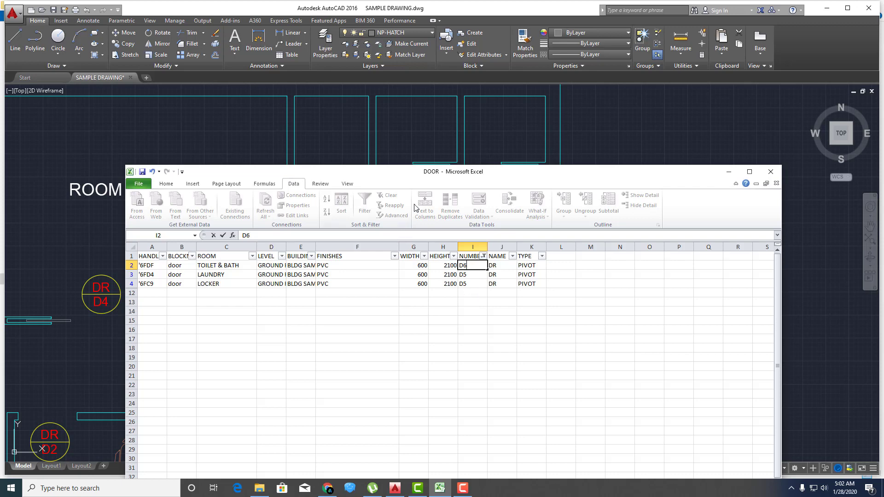
pyautogui.moveTo(413, 178); pyautogui.dragTo(384, 178)
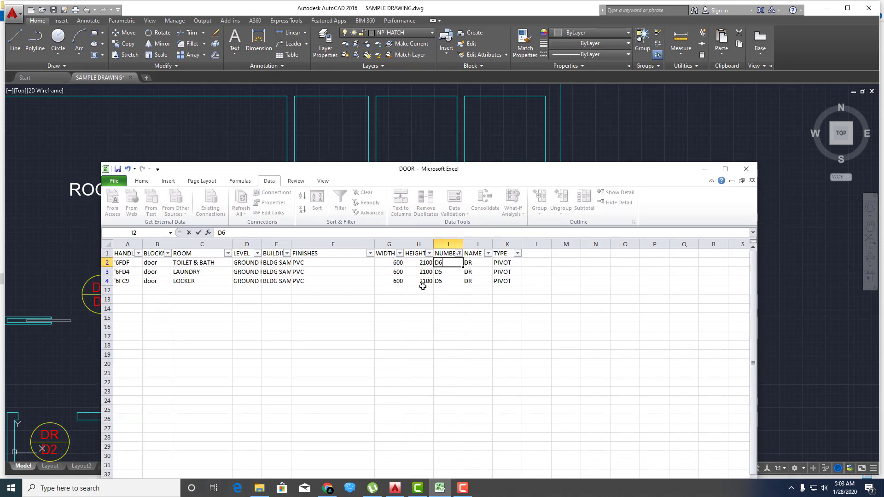
pyautogui.click(411, 308)
# Give that door a MARINE PLYWOOD finish and 700 width, and reopen the NUMBER filter
pyautogui.click(317, 263)
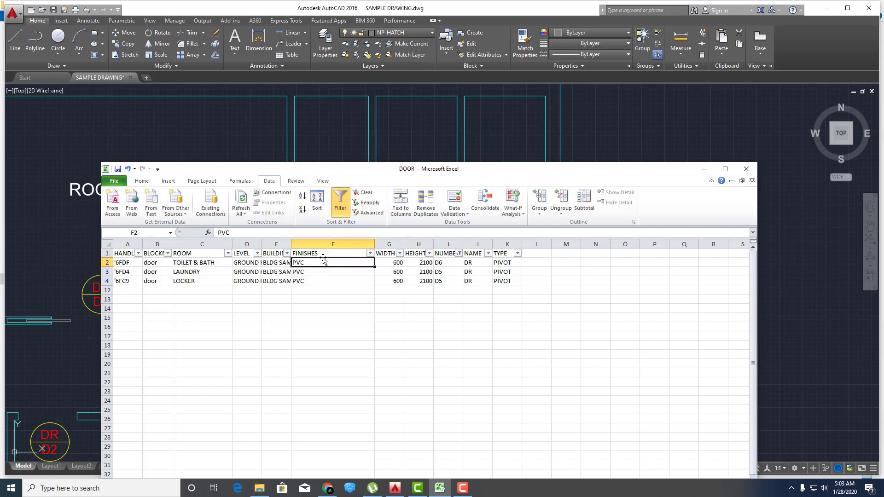
pyautogui.write('MARINE PLYWOOD')
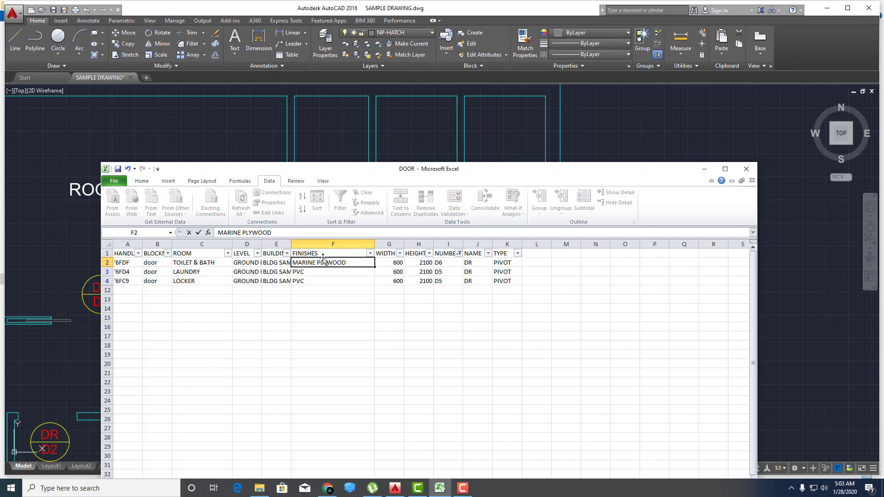
pyautogui.click(332, 329)
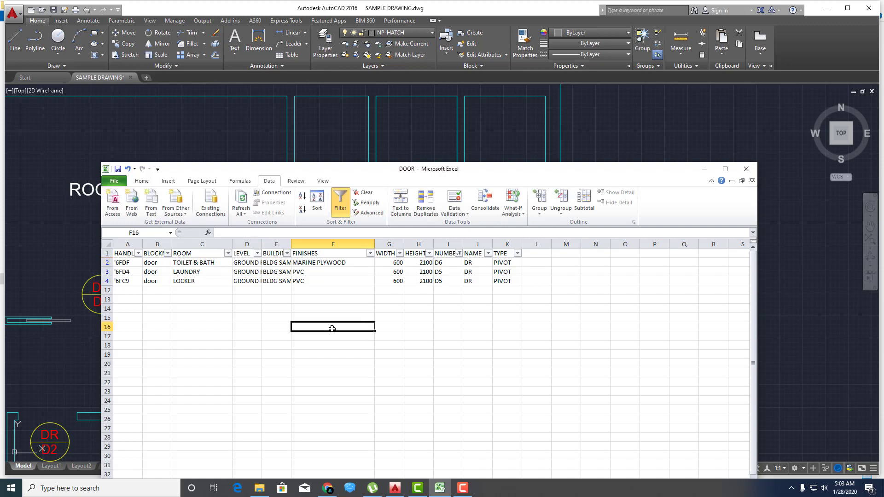
pyautogui.doubleClick(397, 262)
pyautogui.write('700')
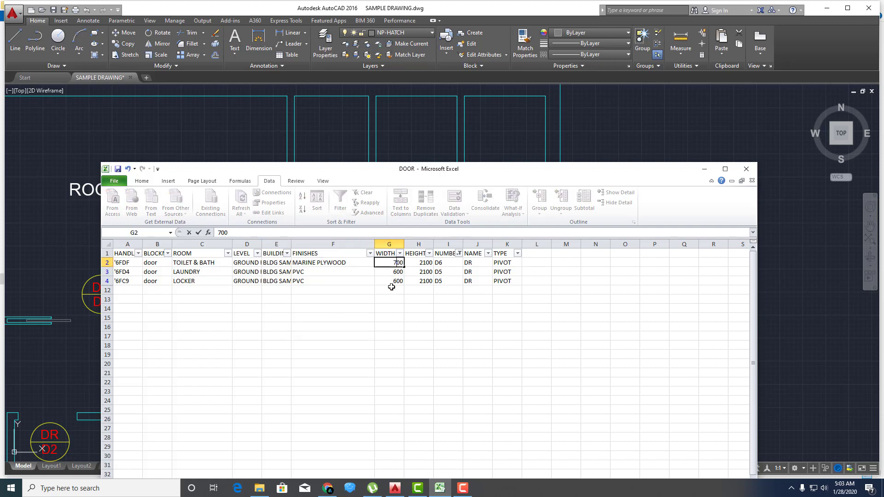
pyautogui.click(387, 304)
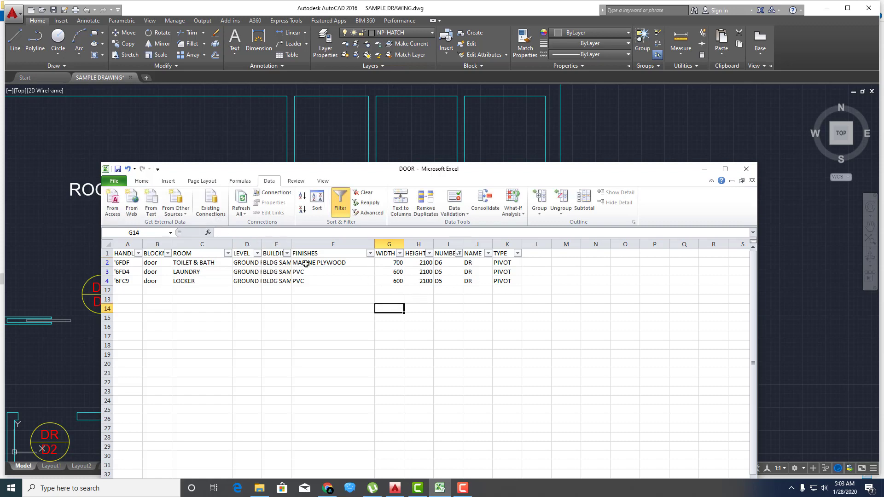
pyautogui.click(459, 253)
pyautogui.click(367, 339)
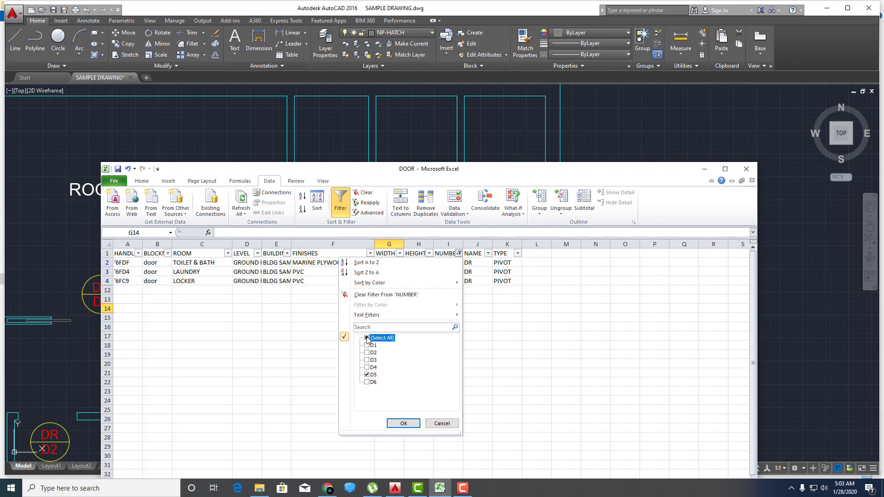
# Apply the NUMBER filter with every door number checked to show all ten rows
pyautogui.click(403, 424)
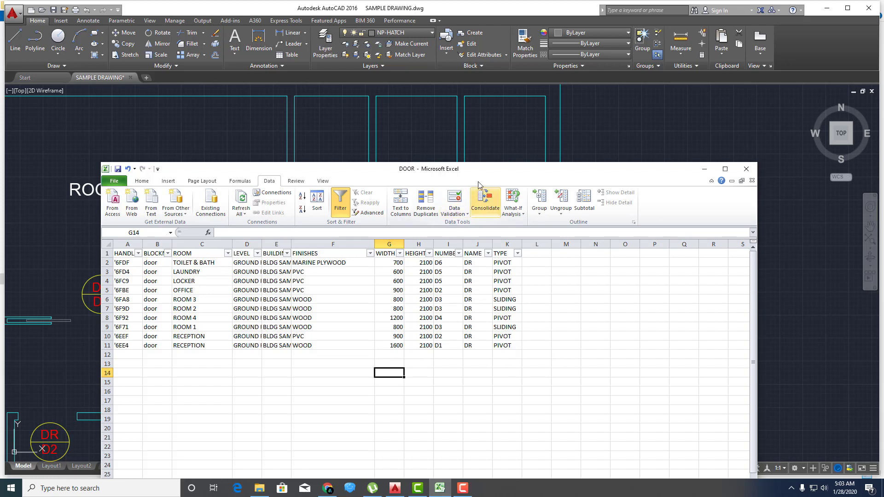
pyautogui.moveTo(460, 168); pyautogui.dragTo(409, 371)
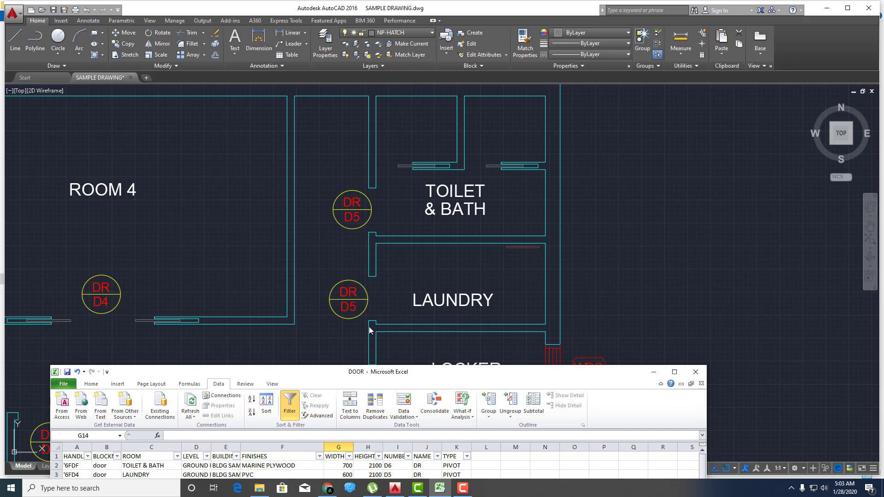
pyautogui.moveTo(399, 372); pyautogui.dragTo(464, 100)
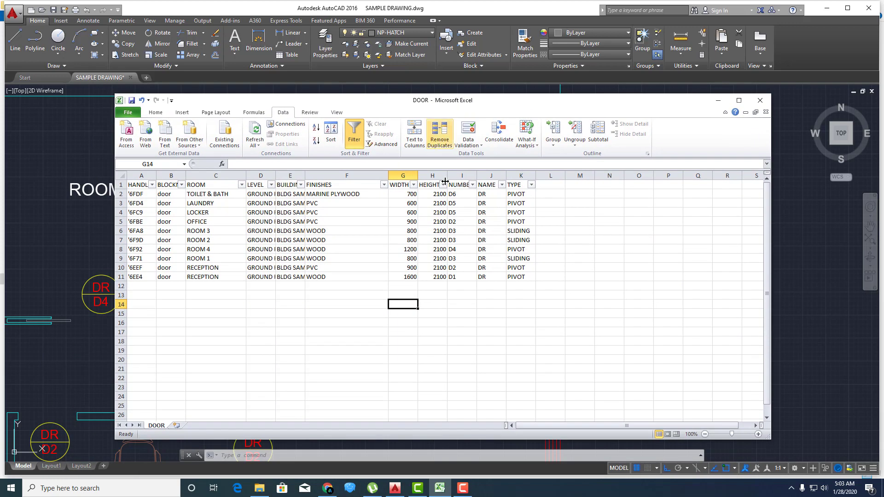
# Review the floor plan around the ENTRY area, then return to the DOOR sheet
pyautogui.click(718, 100)
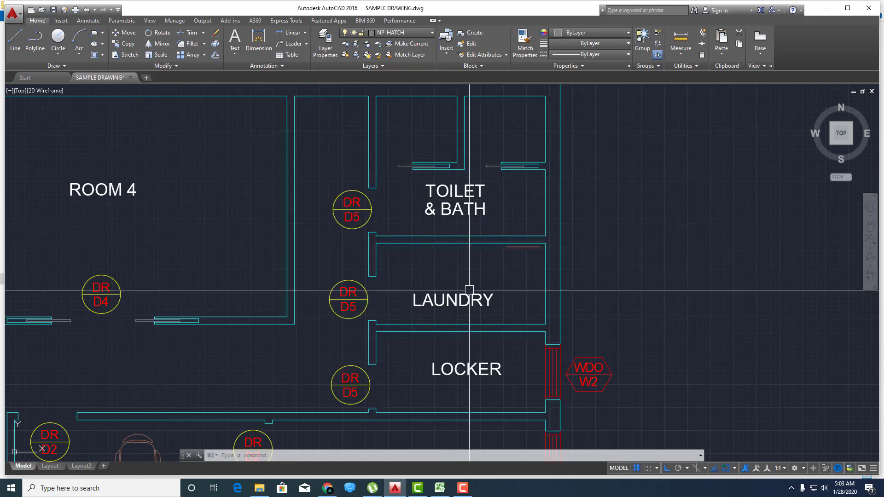
pyautogui.scroll(-3, 384, 293)
pyautogui.moveTo(324, 321); pyautogui.dragTo(428, 246, button='middle')
pyautogui.scroll(2, 411, 343)
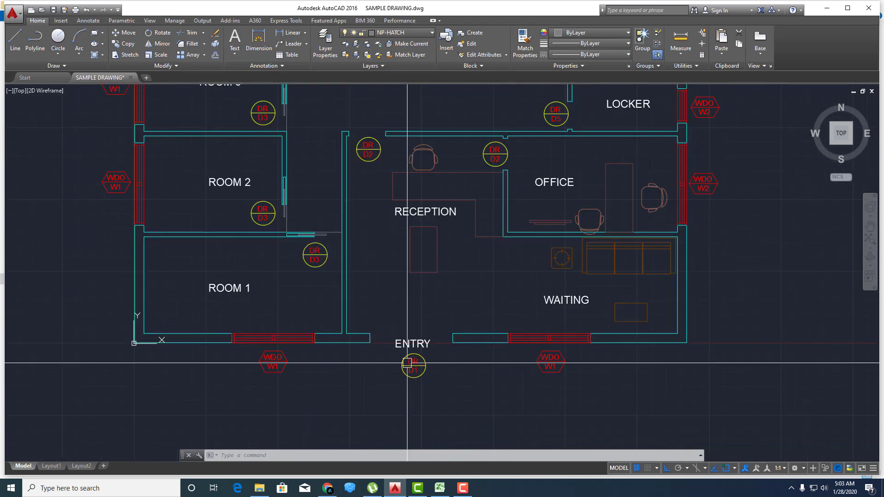
pyautogui.scroll(2, 410, 346)
pyautogui.moveTo(415, 329)
pyautogui.mouseDown(button='middle')
pyautogui.moveTo(413, 353)
pyautogui.moveTo(391, 365)
pyautogui.mouseUp(button='middle')
pyautogui.scroll(-2, 414, 353)
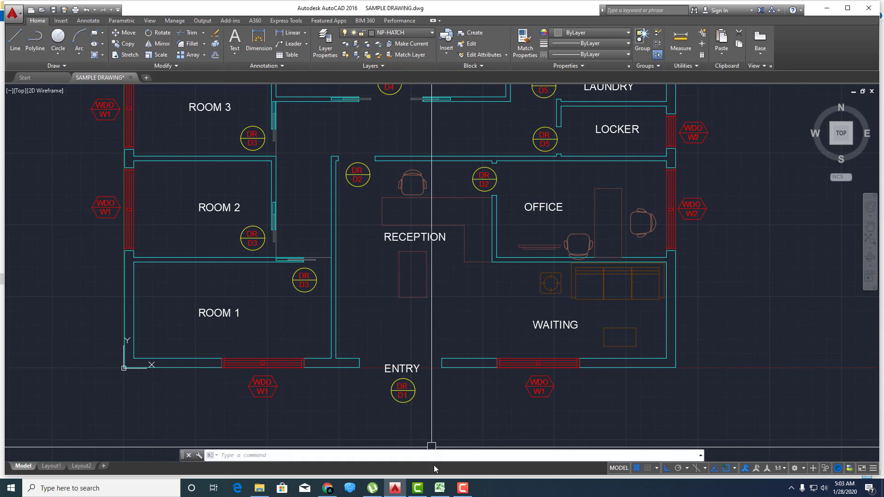
pyautogui.click(439, 488)
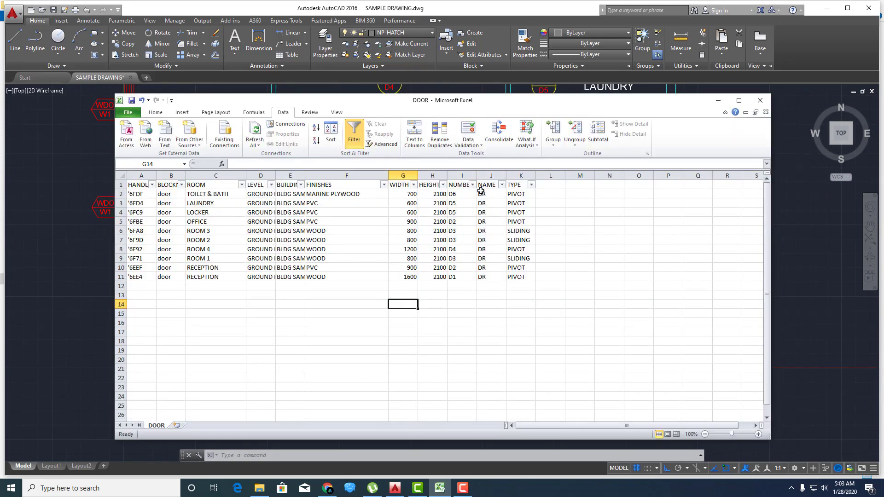
pyautogui.click(453, 276)
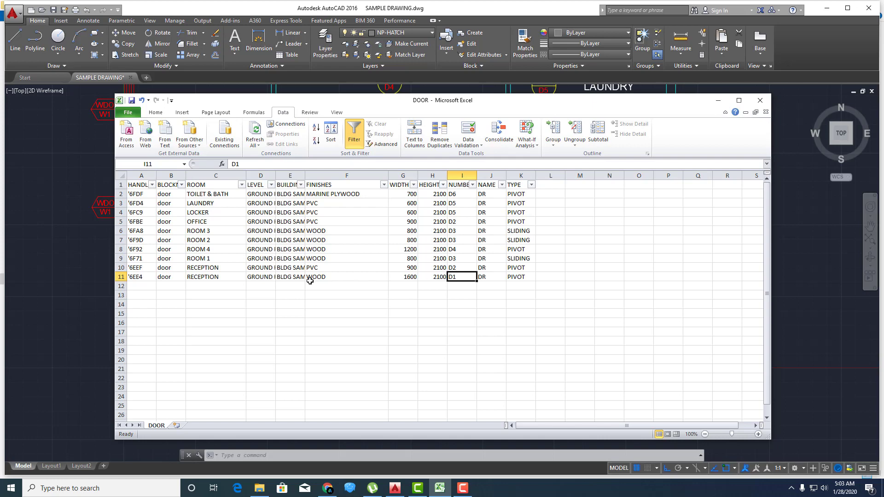
# Change the RECEPTION D1 door width in G11 from 1600 to 2000
pyautogui.click(411, 278)
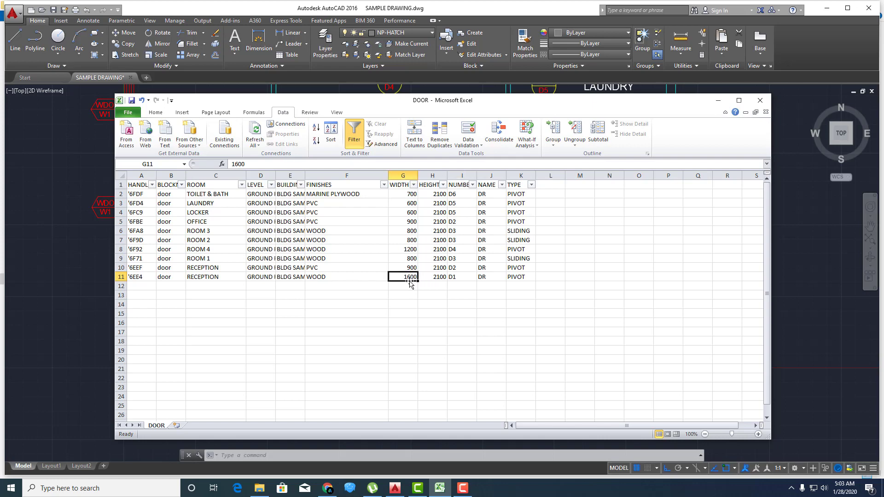
pyautogui.write('2000')
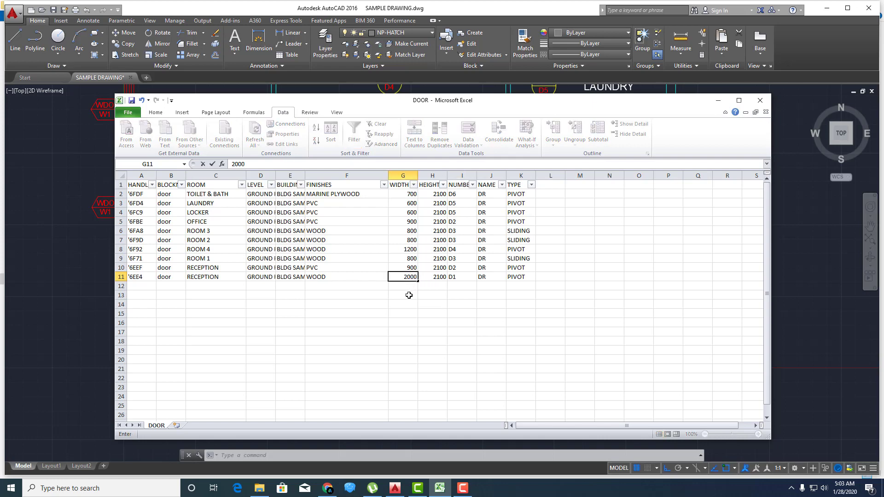
pyautogui.click(409, 295)
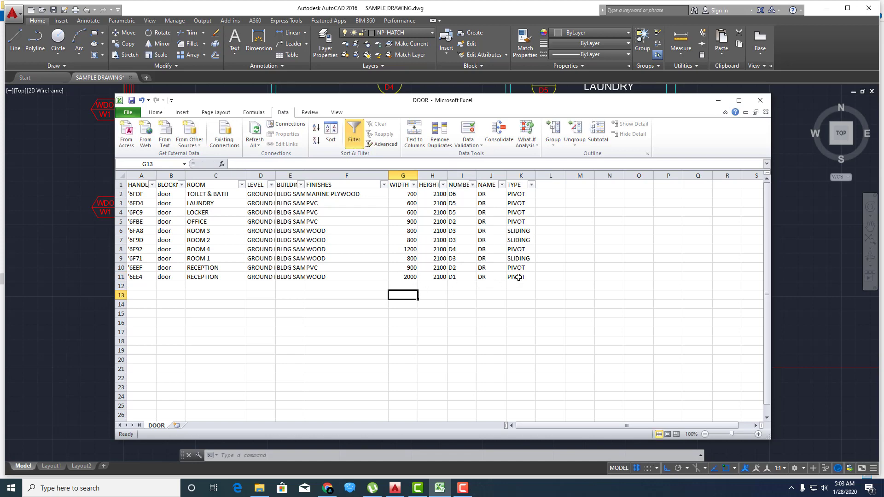
pyautogui.click(328, 277)
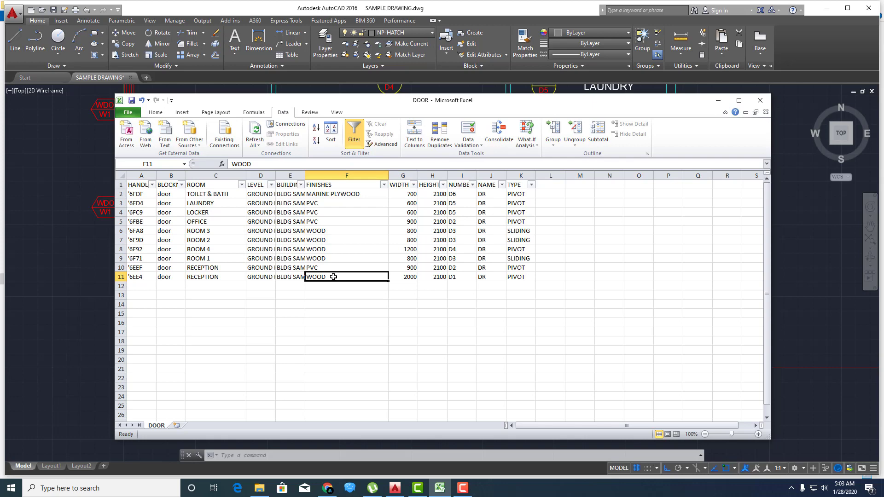
pyautogui.click(99, 315)
pyautogui.moveTo(376, 273); pyautogui.dragTo(376, 335, button='middle')
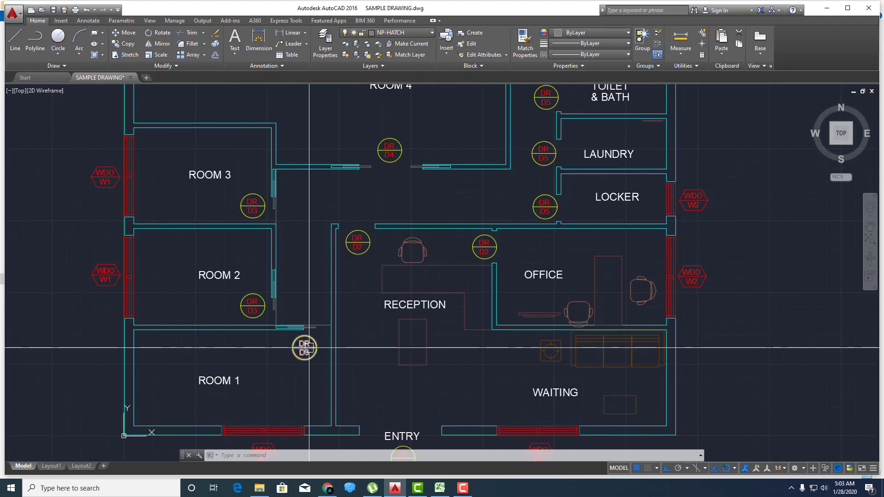
pyautogui.moveTo(304, 347); pyautogui.dragTo(325, 387, button='middle')
pyautogui.moveTo(440, 245)
pyautogui.mouseDown(button='middle')
pyautogui.moveTo(402, 282)
pyautogui.moveTo(352, 258)
pyautogui.mouseUp(button='middle')
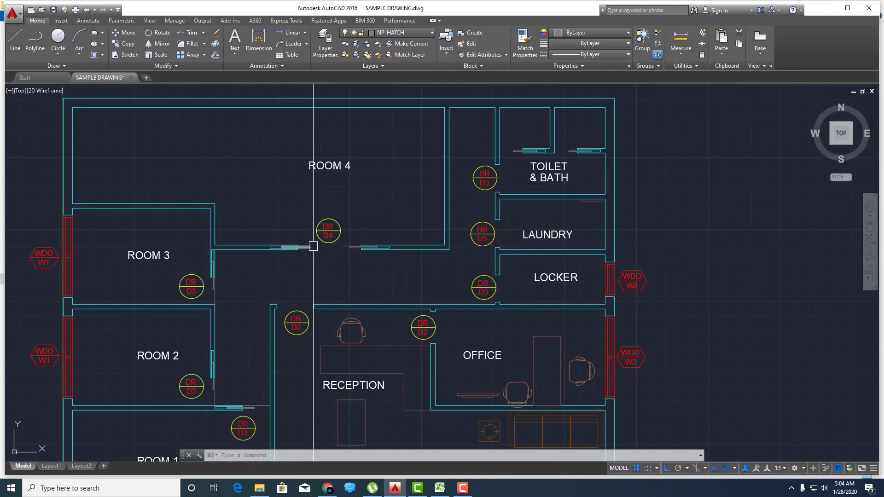
pyautogui.scroll(2, 325, 249)
pyautogui.scroll(-2, 325, 255)
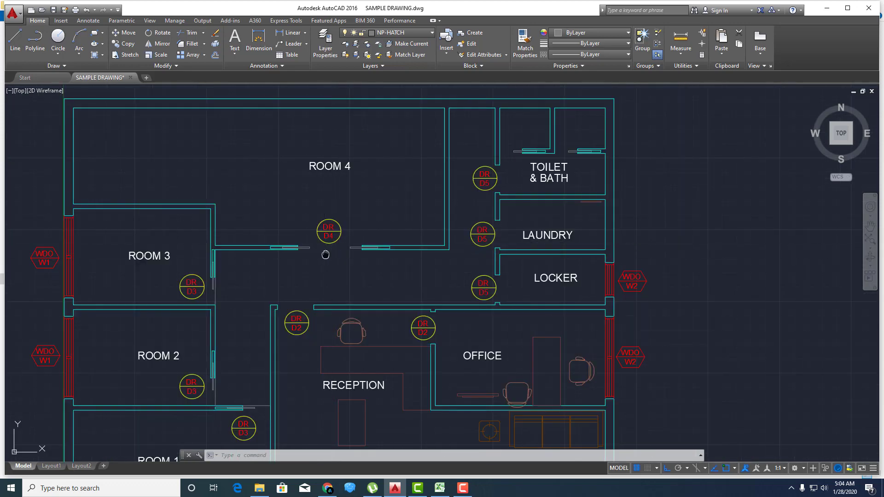
pyautogui.moveTo(326, 255)
pyautogui.mouseDown(button='middle')
pyautogui.moveTo(343, 237)
pyautogui.moveTo(338, 252)
pyautogui.mouseUp(button='middle')
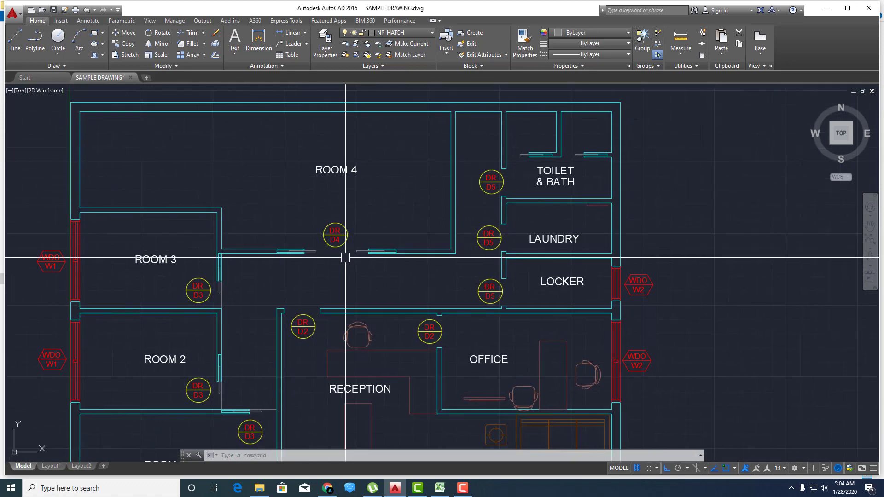
pyautogui.scroll(2, 346, 257)
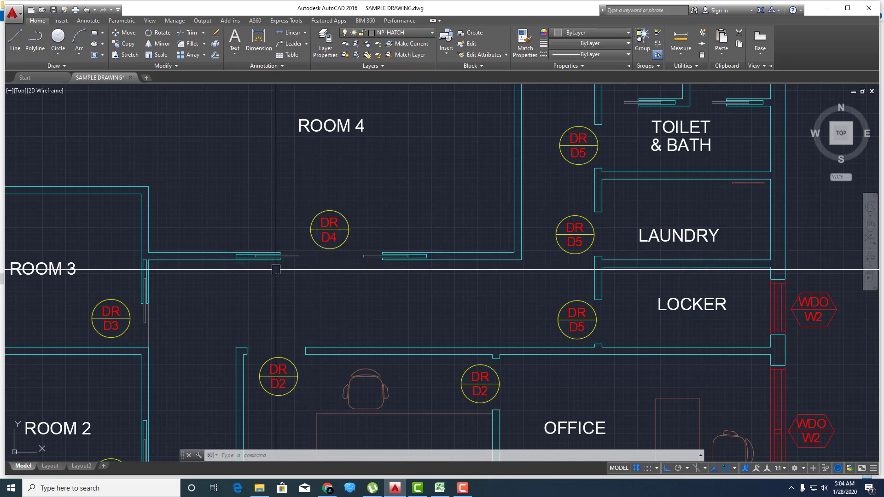
pyautogui.scroll(-3, 331, 271)
pyautogui.scroll(1, 335, 233)
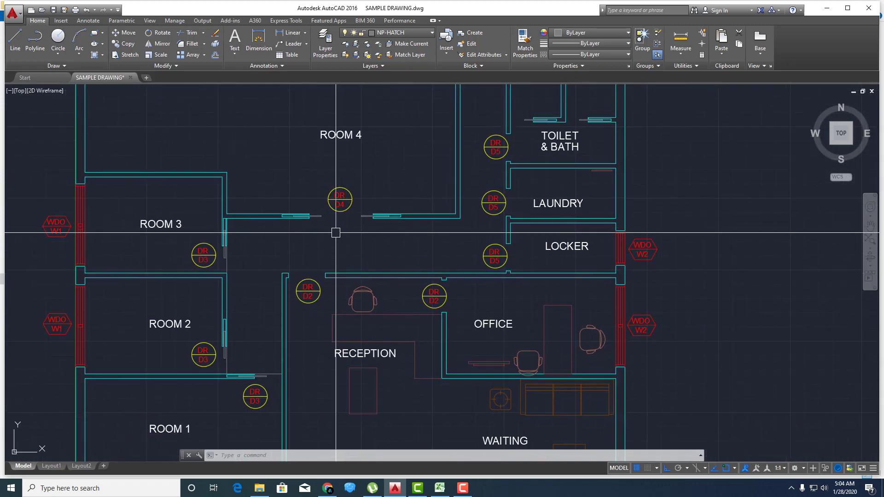
pyautogui.click(439, 488)
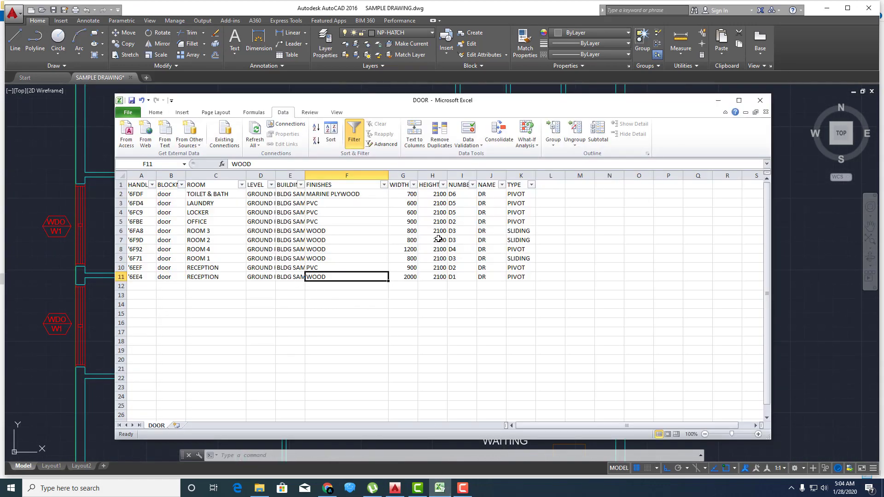
# Filter the DOOR list's NUMBER column to show only door D4
pyautogui.click(473, 185)
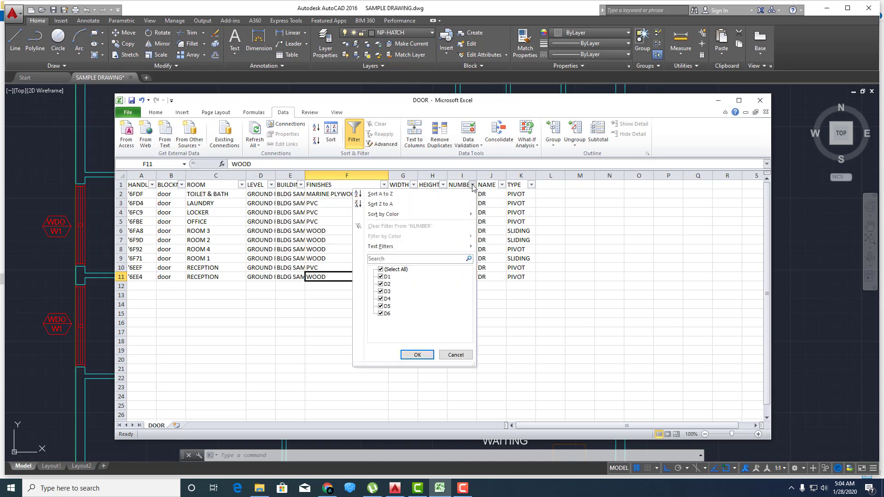
pyautogui.click(381, 270)
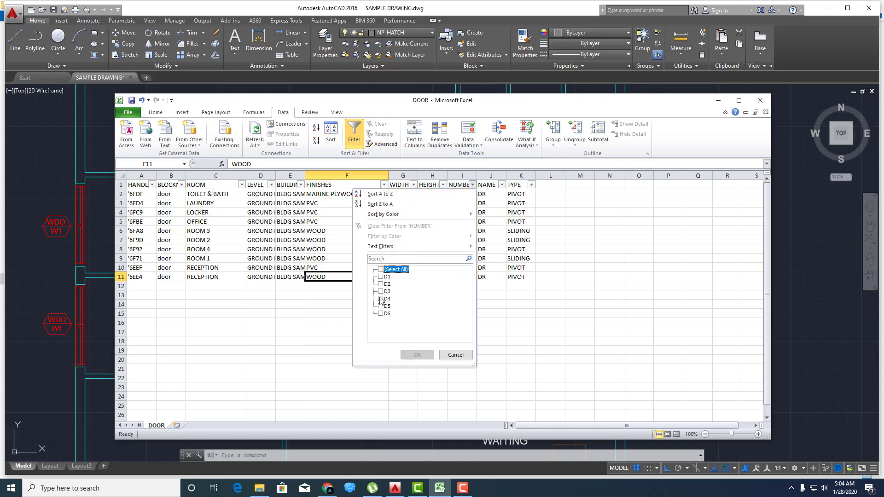
pyautogui.click(381, 299)
pyautogui.click(417, 355)
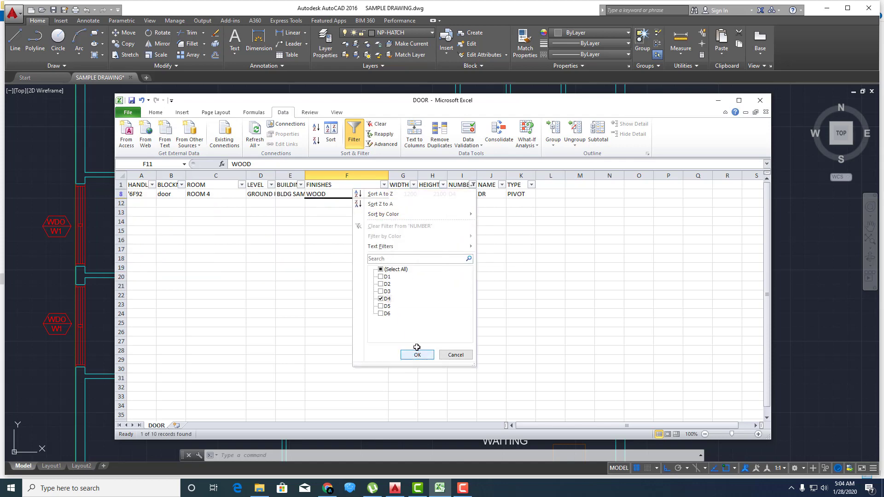
# Change the D4 door's finish from WOOD to SLIDING GLASS DOOR
pyautogui.click(323, 197)
pyautogui.doubleClick(345, 193)
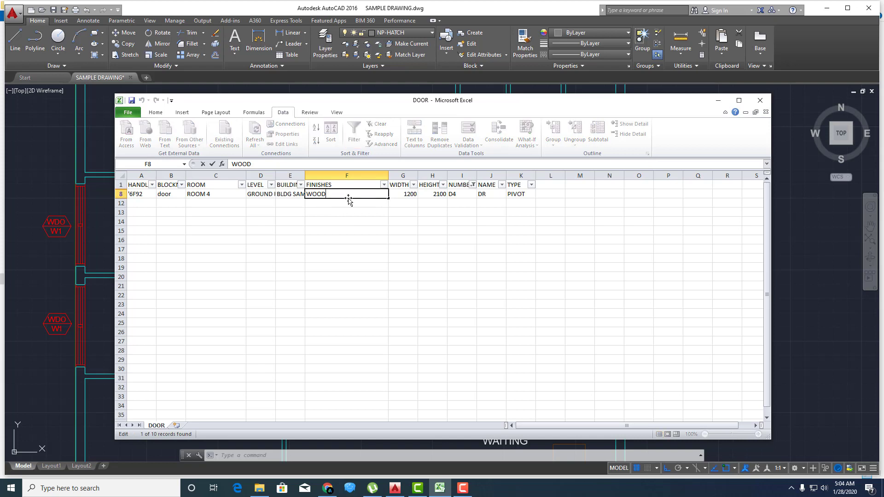
pyautogui.moveTo(340, 194); pyautogui.dragTo(306, 193)
pyautogui.write('SLIDING GLASS DOOR')
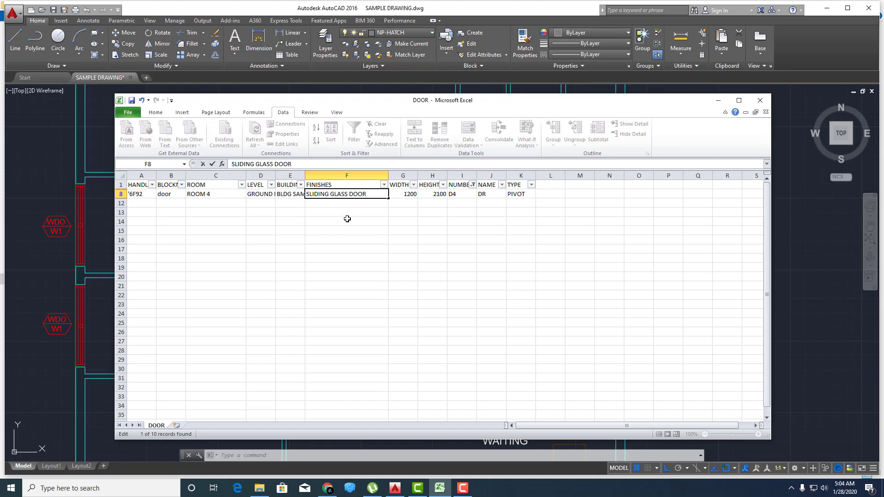
pyautogui.click(347, 219)
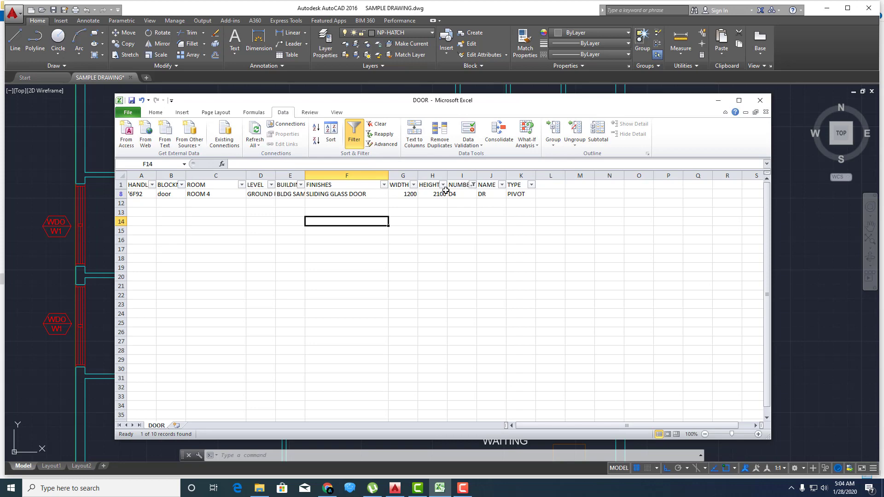
# Clear the NUMBER filter so all ten door rows are listed again
pyautogui.click(472, 186)
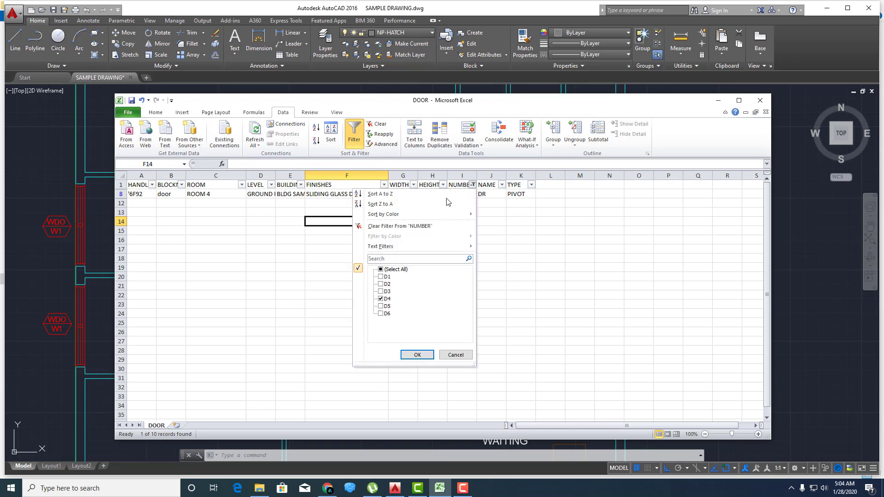
pyautogui.click(381, 269)
pyautogui.click(414, 355)
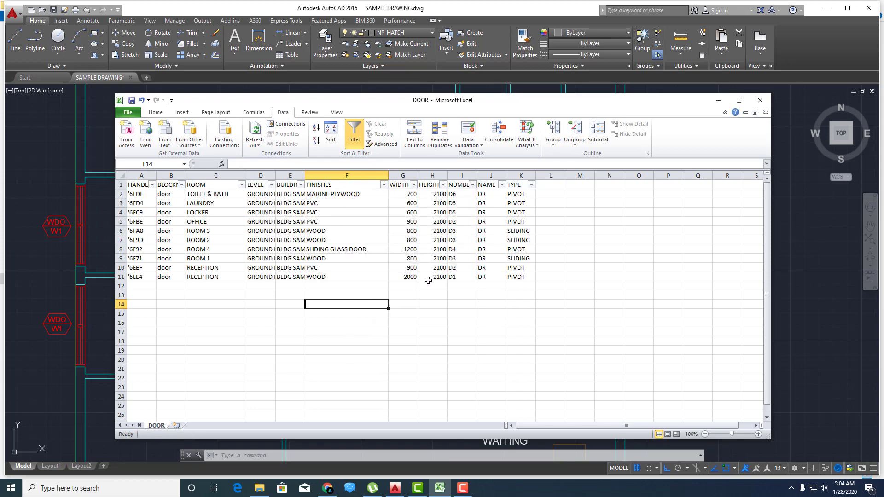
# Save DOOR.txt in text format, then close Excel without saving further changes
pyautogui.click(132, 100)
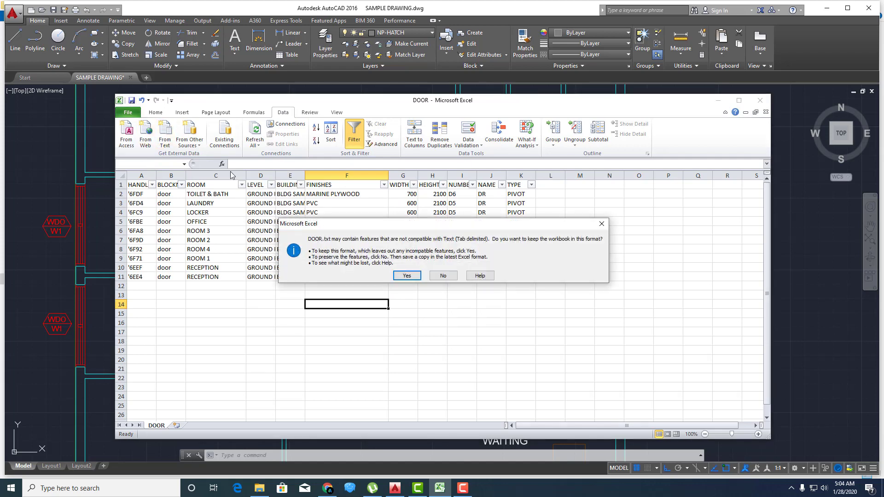
pyautogui.click(400, 276)
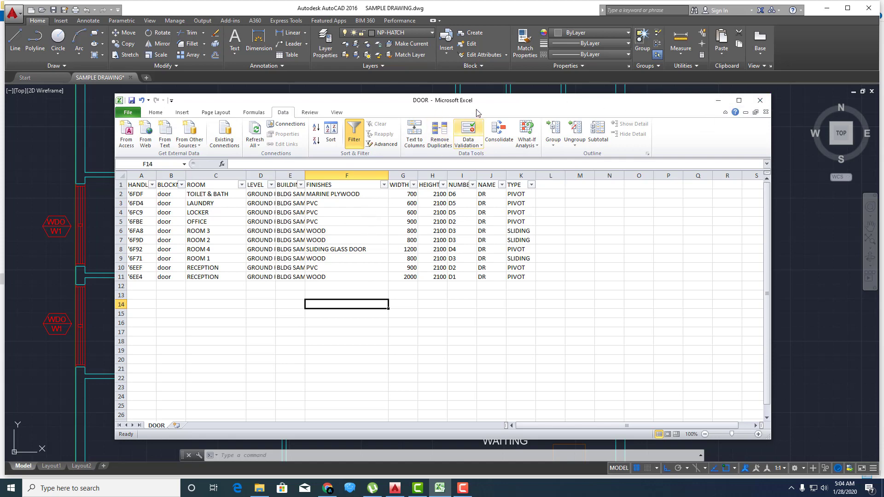
pyautogui.moveTo(477, 103); pyautogui.dragTo(452, 101)
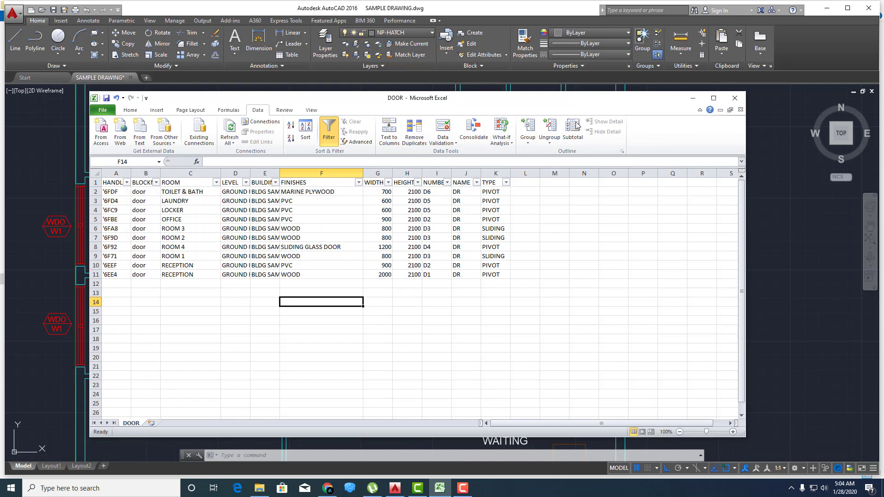
pyautogui.click(734, 98)
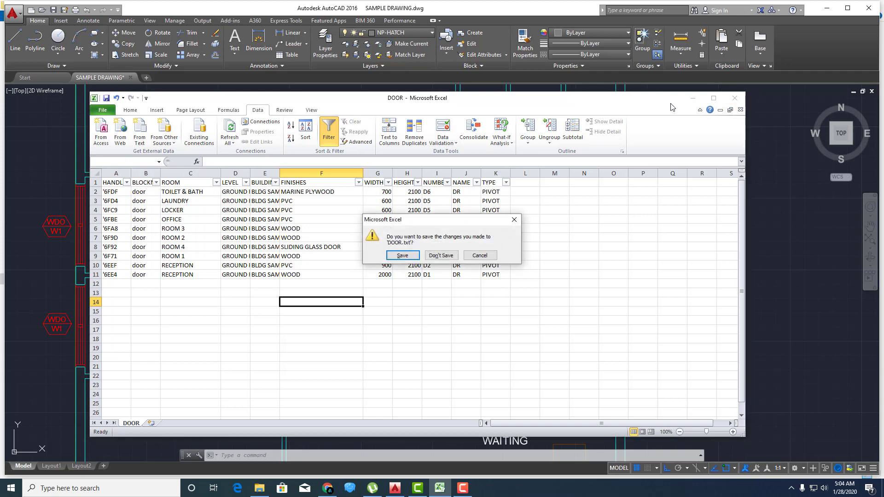
pyautogui.click(440, 255)
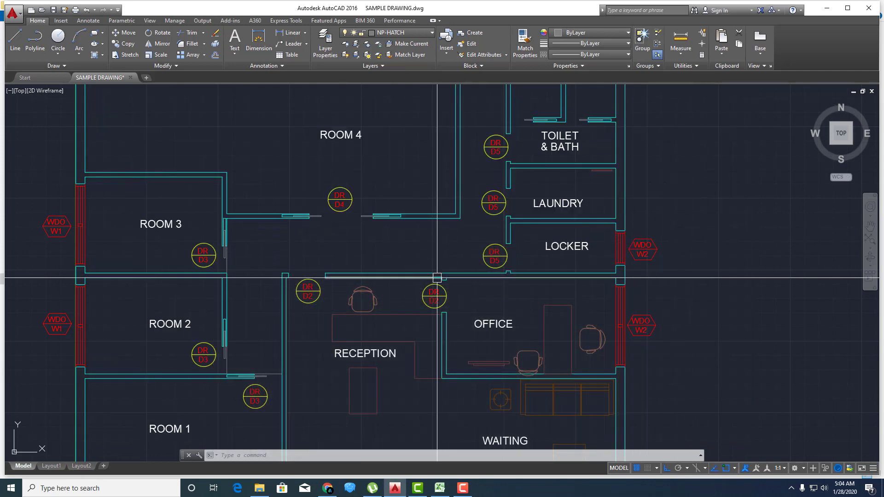
# Import the edited DOOR.txt with Express Tools Import Attributes; the toilet door tag now reads D6
pyautogui.scroll(-5, 443, 236)
pyautogui.scroll(2, 436, 294)
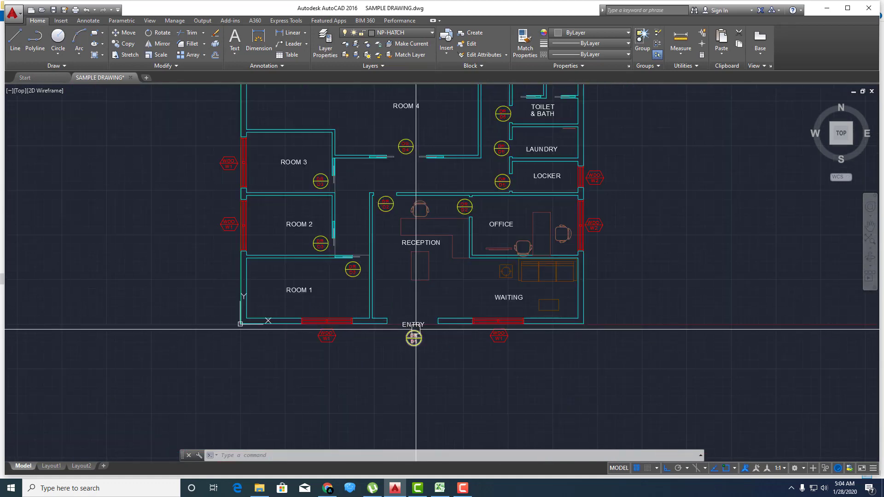
pyautogui.scroll(6, 496, 164)
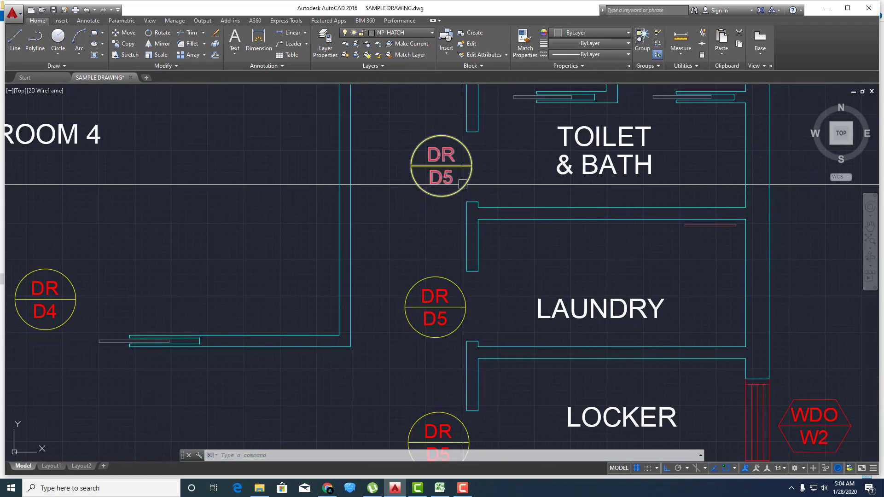
pyautogui.moveTo(496, 163)
pyautogui.mouseDown(button='middle')
pyautogui.moveTo(413, 203)
pyautogui.moveTo(459, 187)
pyautogui.mouseUp(button='middle')
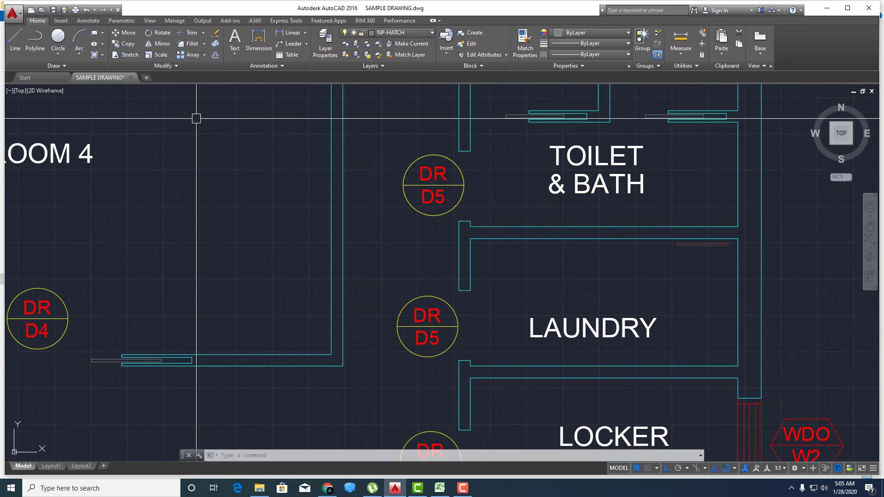
pyautogui.click(293, 21)
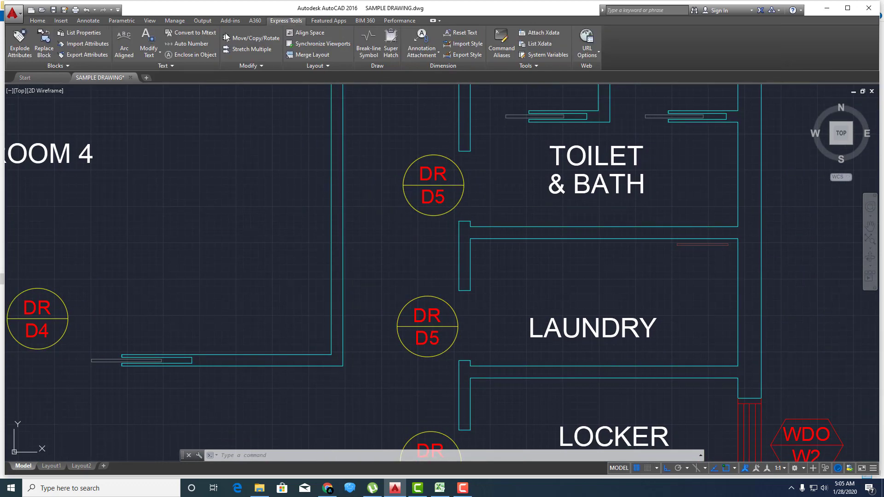
pyautogui.click(89, 46)
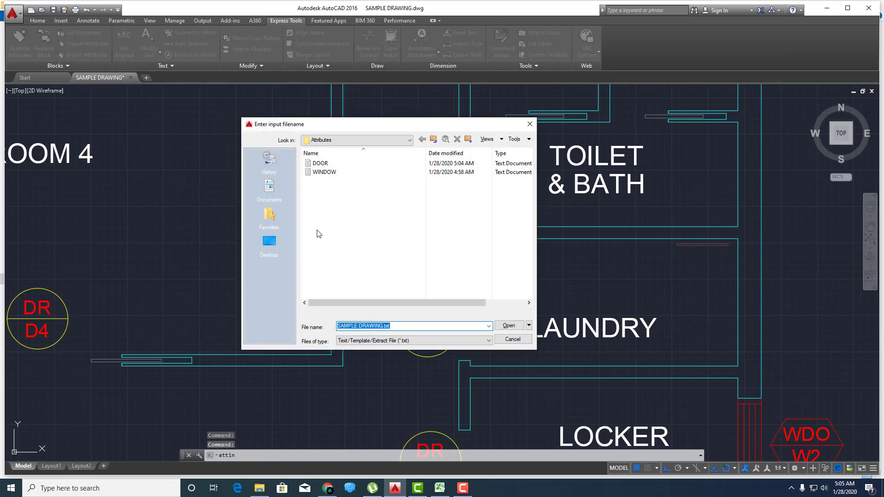
pyautogui.moveTo(393, 128); pyautogui.dragTo(212, 121)
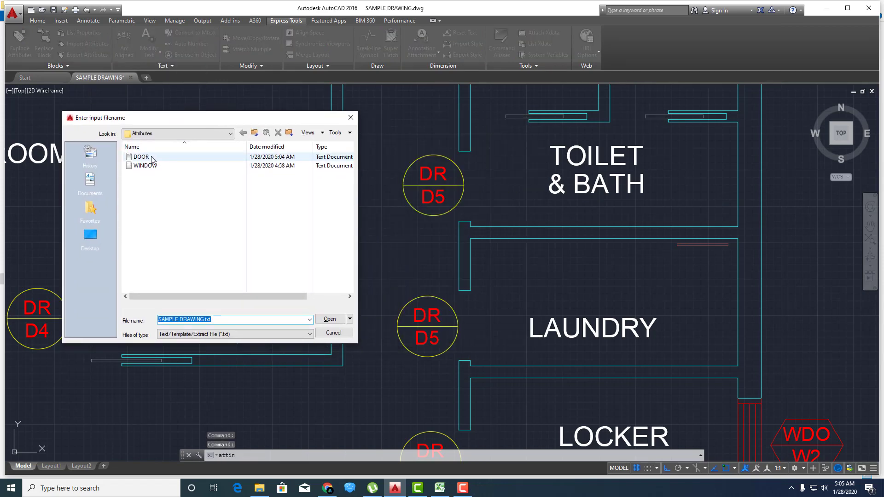
pyautogui.click(141, 157)
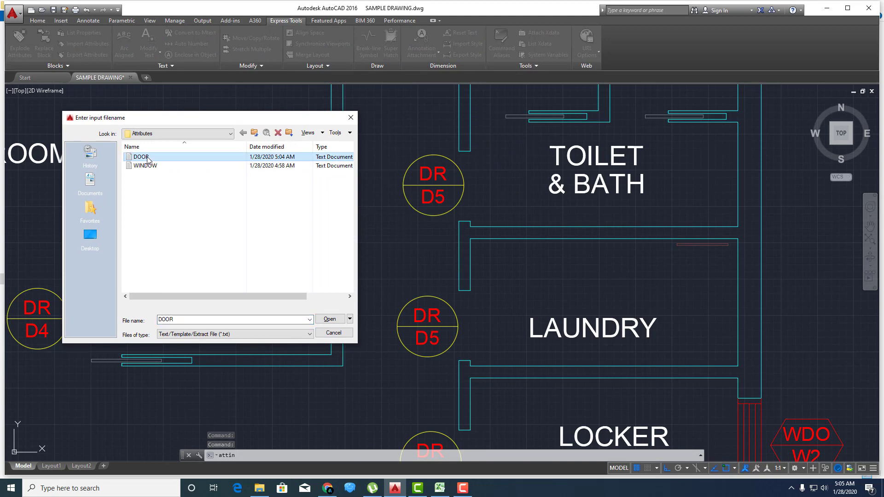
pyautogui.click(328, 319)
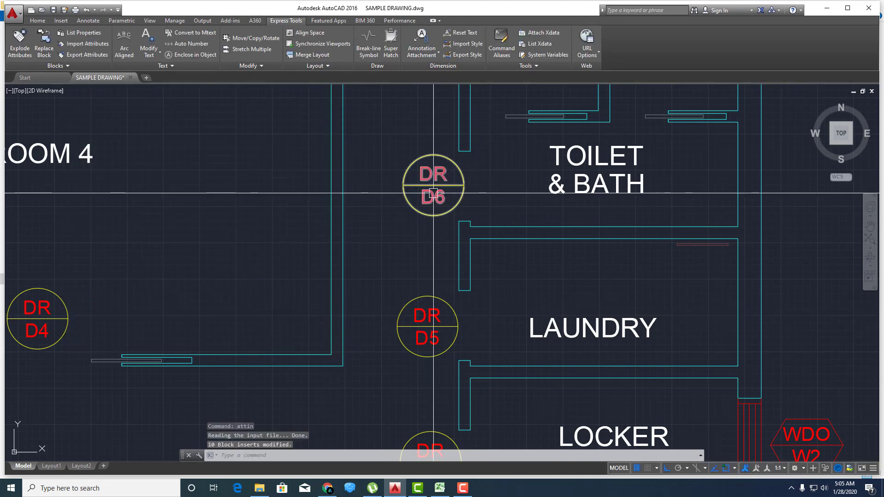
pyautogui.moveTo(435, 196); pyautogui.dragTo(288, 249, button='middle')
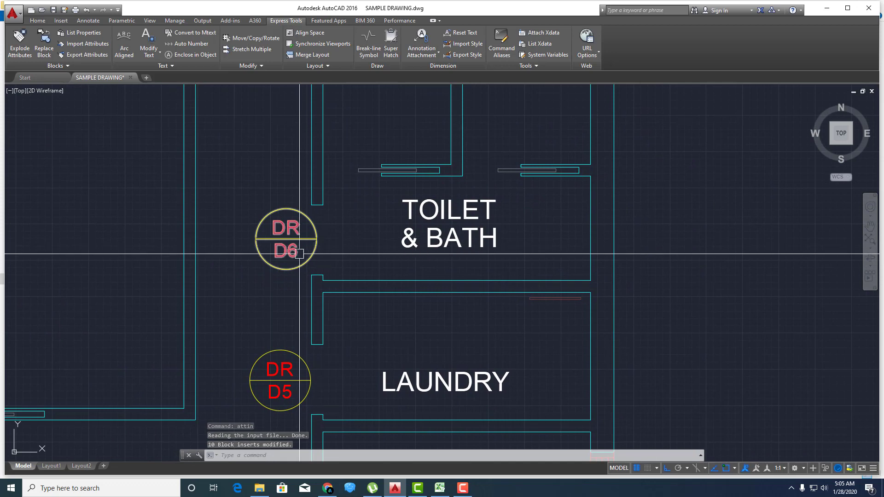
pyautogui.doubleClick(289, 220)
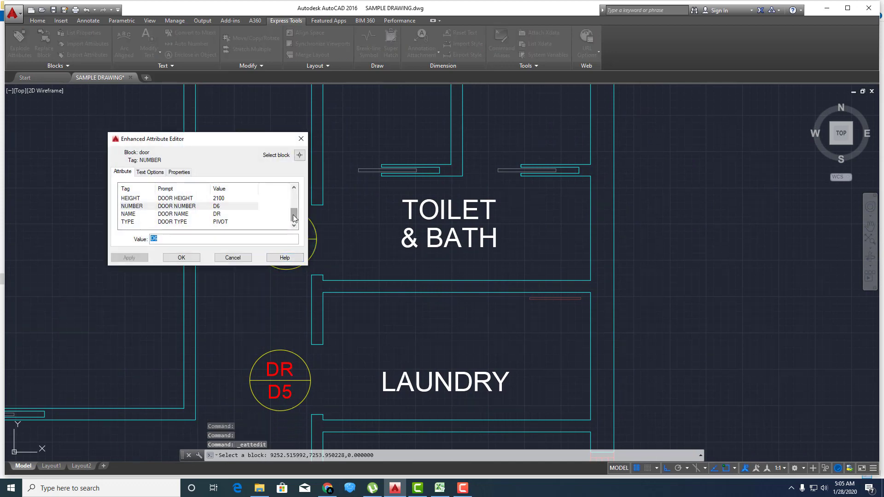
pyautogui.moveTo(293, 218); pyautogui.dragTo(293, 204)
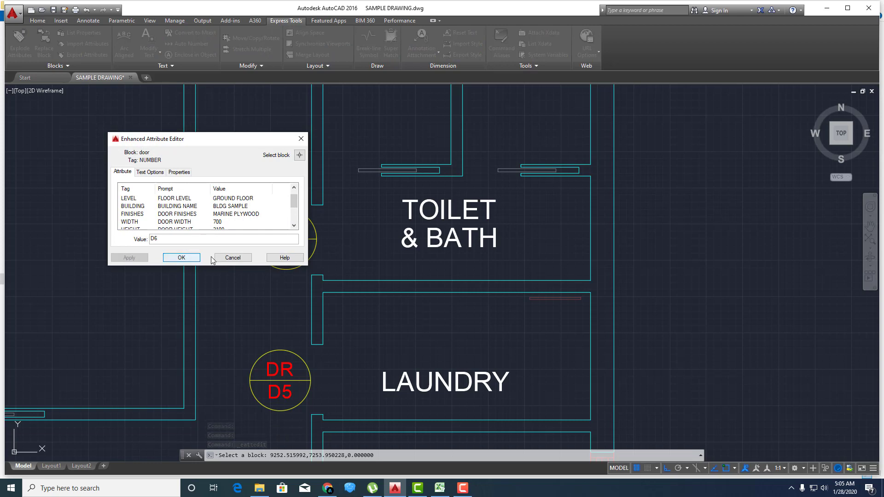
pyautogui.moveTo(236, 145); pyautogui.dragTo(225, 127)
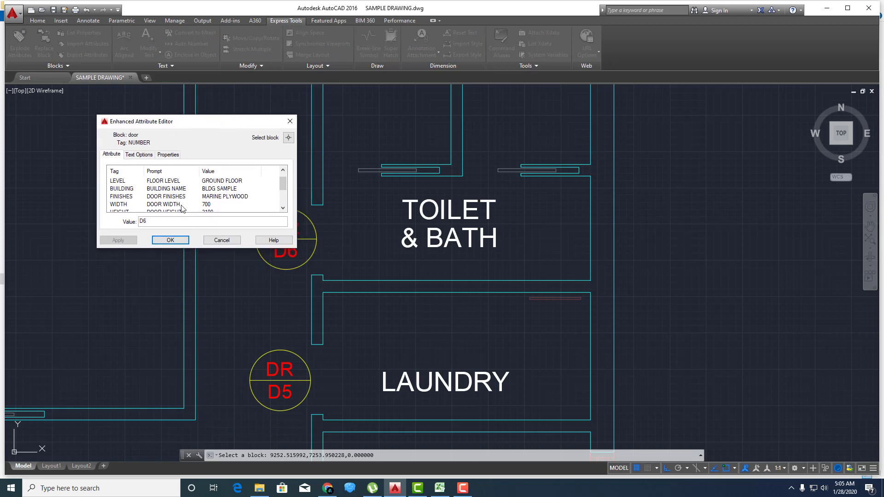
pyautogui.click(178, 242)
pyautogui.scroll(-3, 307, 237)
pyautogui.scroll(-3, 305, 248)
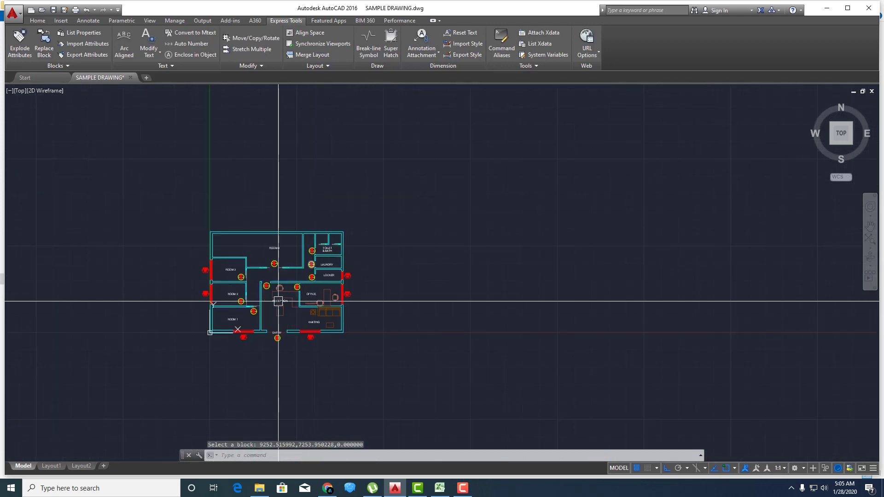
pyautogui.scroll(4, 309, 269)
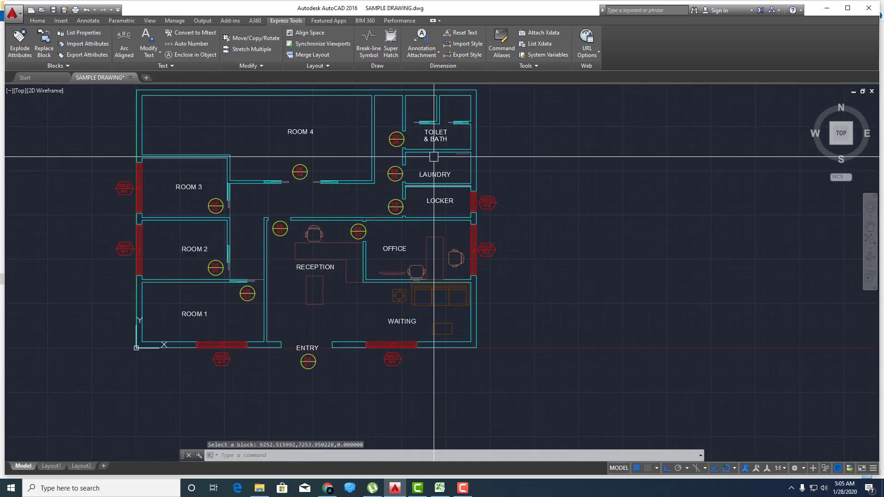
pyautogui.scroll(3, 363, 313)
pyautogui.scroll(3, 368, 323)
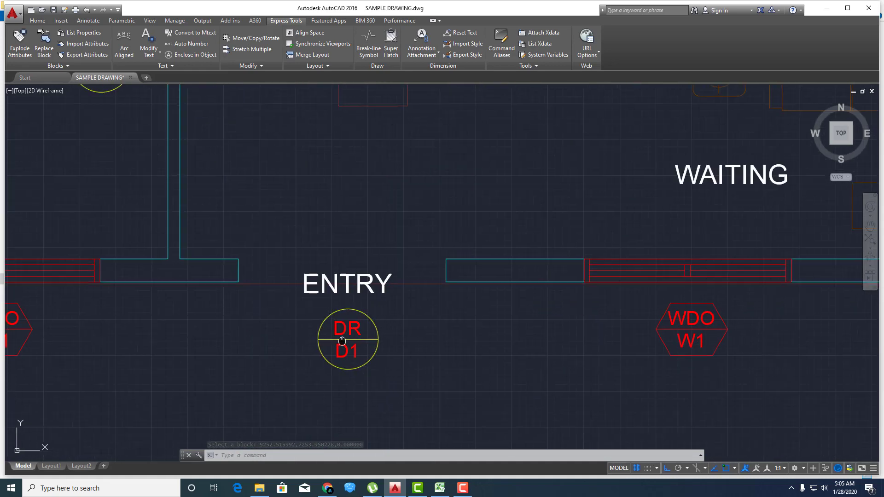
pyautogui.scroll(2, 413, 294)
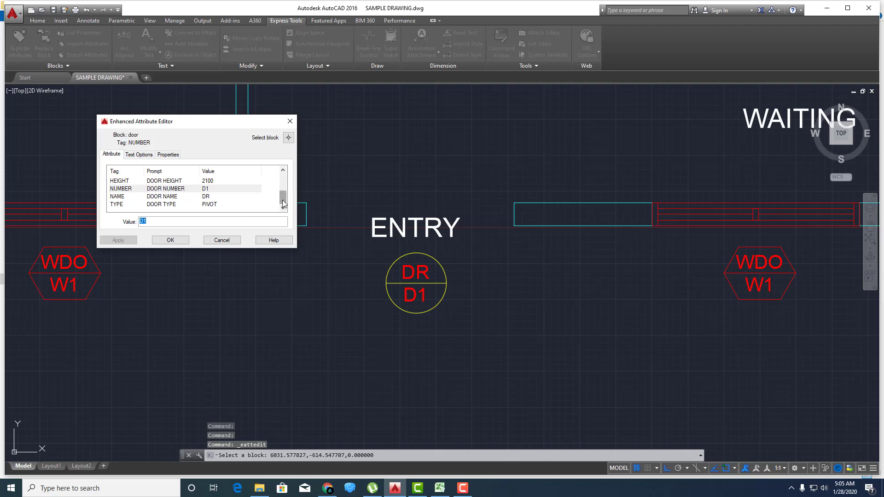
pyautogui.moveTo(282, 200); pyautogui.dragTo(289, 185)
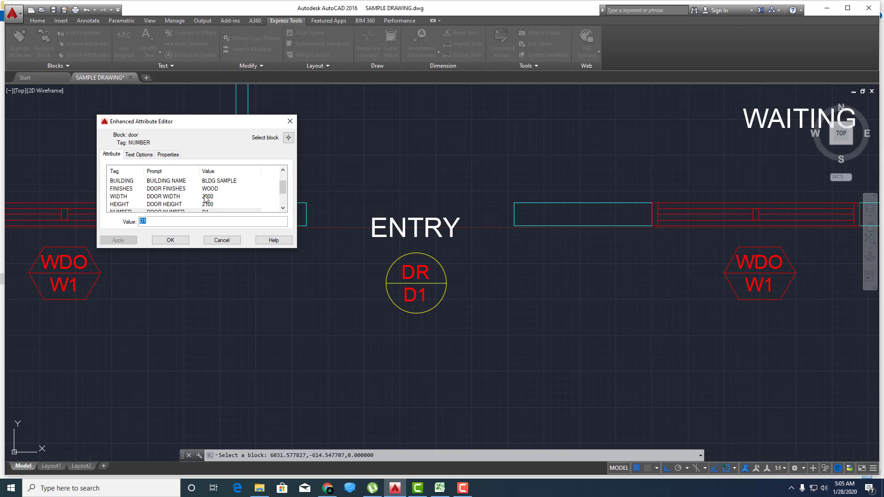
pyautogui.click(170, 240)
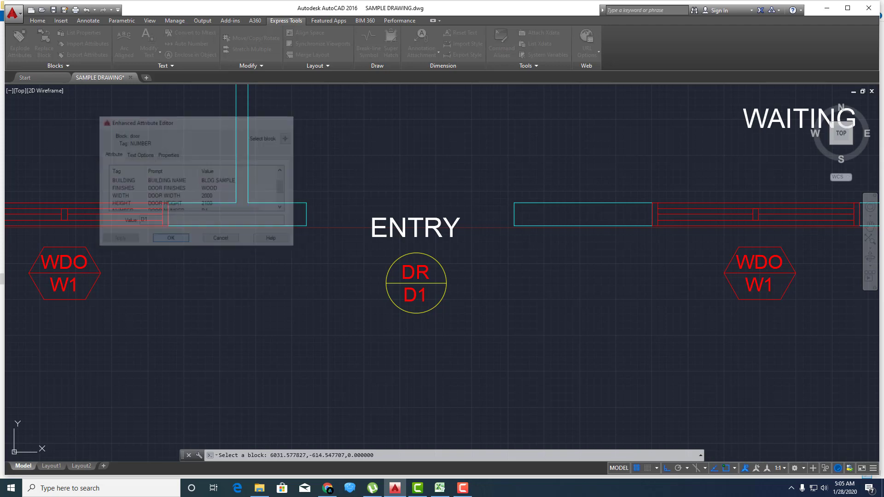
pyautogui.scroll(-8, 410, 270)
# Pan and zoom across the floor plan to check the updated door tags, then bring Excel forward
pyautogui.moveTo(409, 270); pyautogui.dragTo(394, 302, button='middle')
pyautogui.scroll(2, 460, 235)
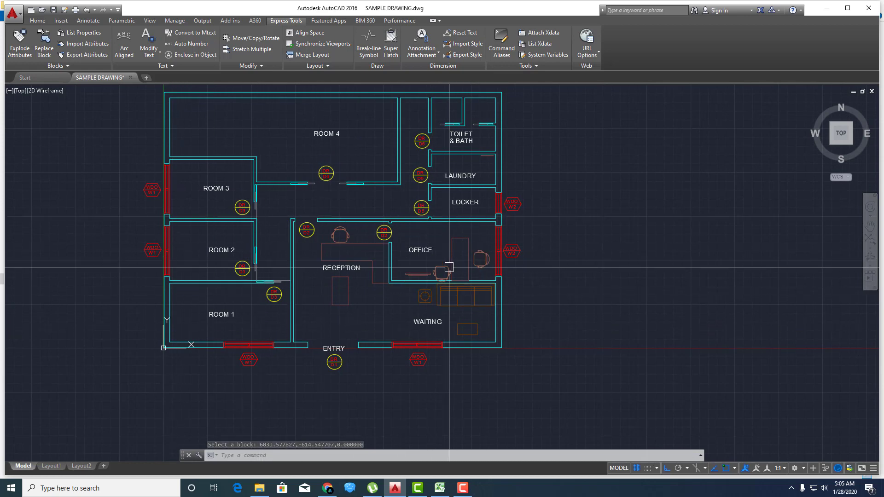
pyautogui.moveTo(365, 295); pyautogui.dragTo(368, 285, button='middle')
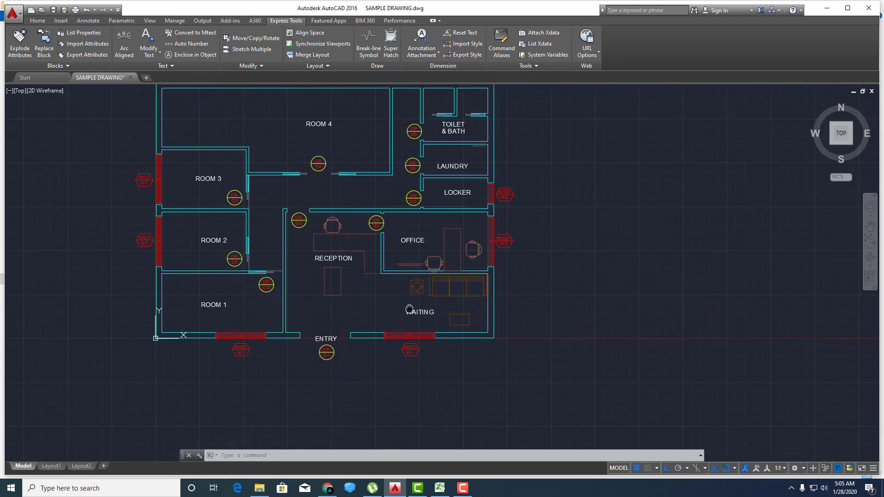
pyautogui.moveTo(436, 301); pyautogui.dragTo(452, 288, button='middle')
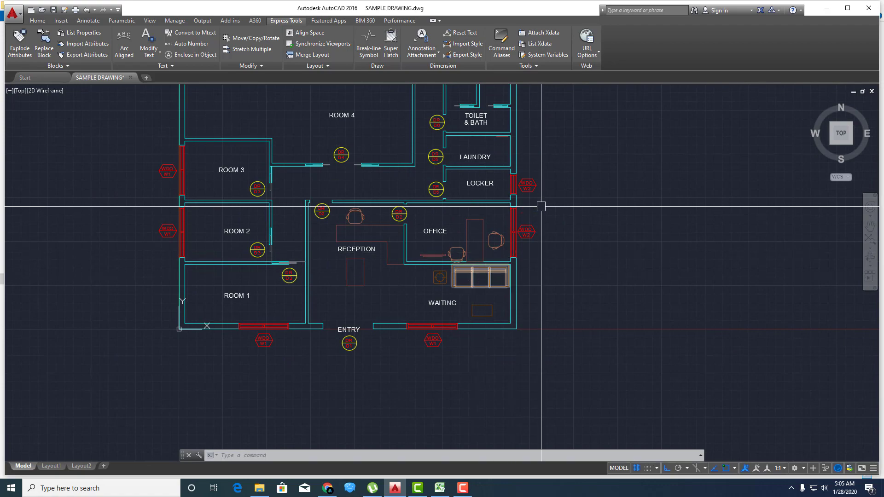
pyautogui.scroll(2, 544, 203)
pyautogui.scroll(-2, 539, 197)
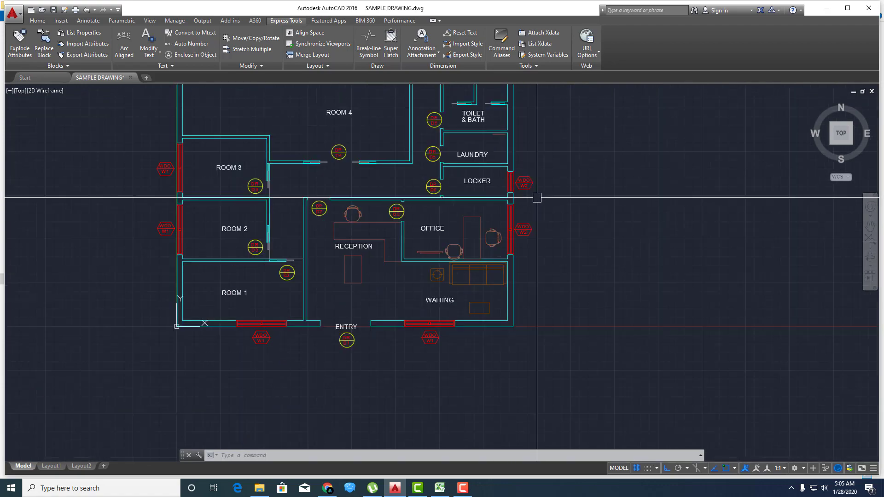
pyautogui.scroll(4, 526, 186)
pyautogui.scroll(-2, 455, 194)
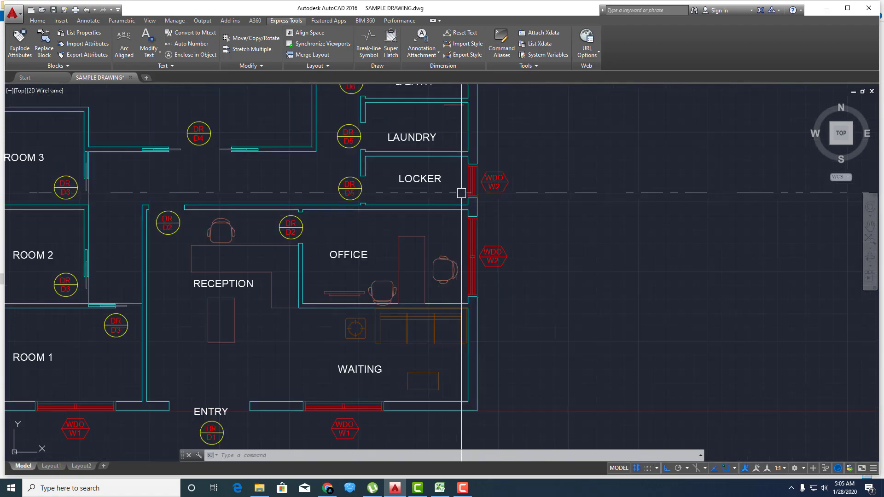
pyautogui.scroll(-1, 486, 182)
pyautogui.scroll(-1, 493, 231)
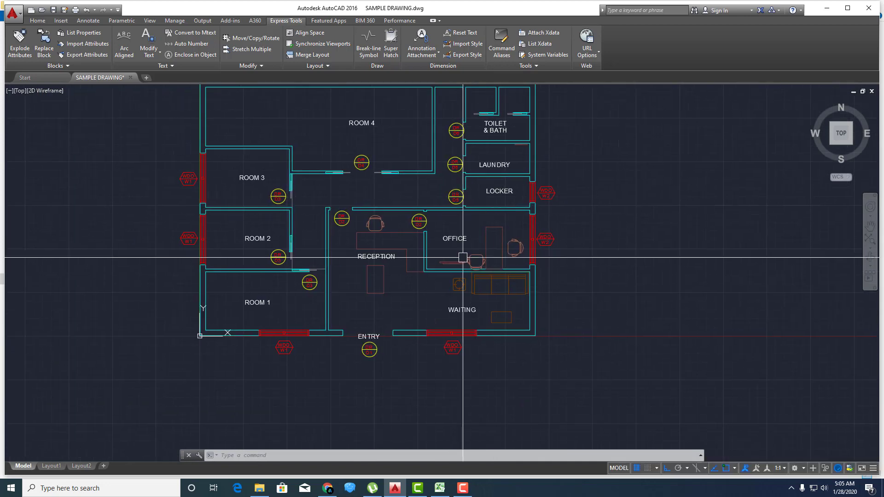
pyautogui.click(441, 490)
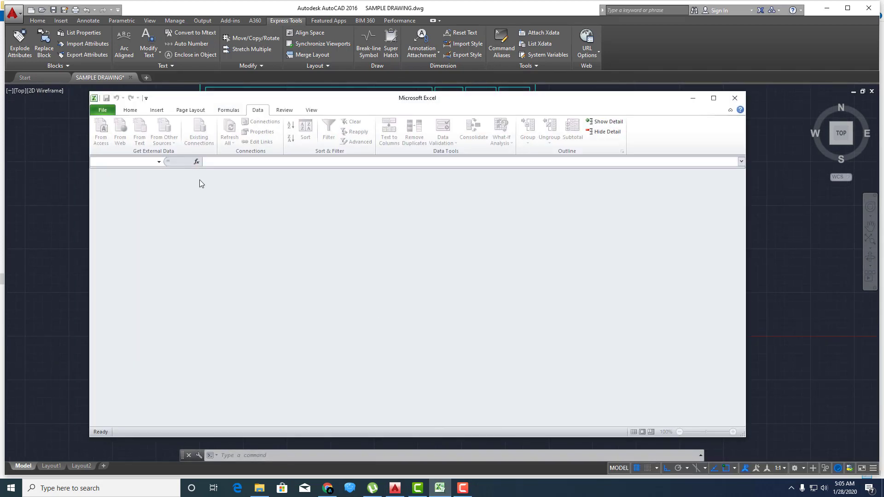
# Open WINDOW.txt with the Text Import Wizard defaults and select header row A1:K1
pyautogui.click(107, 112)
pyautogui.click(119, 148)
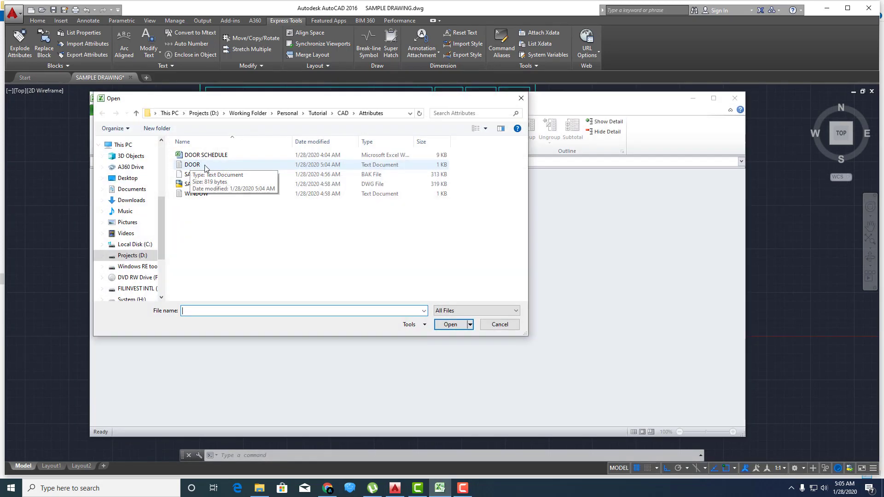
pyautogui.click(203, 193)
pyautogui.click(451, 324)
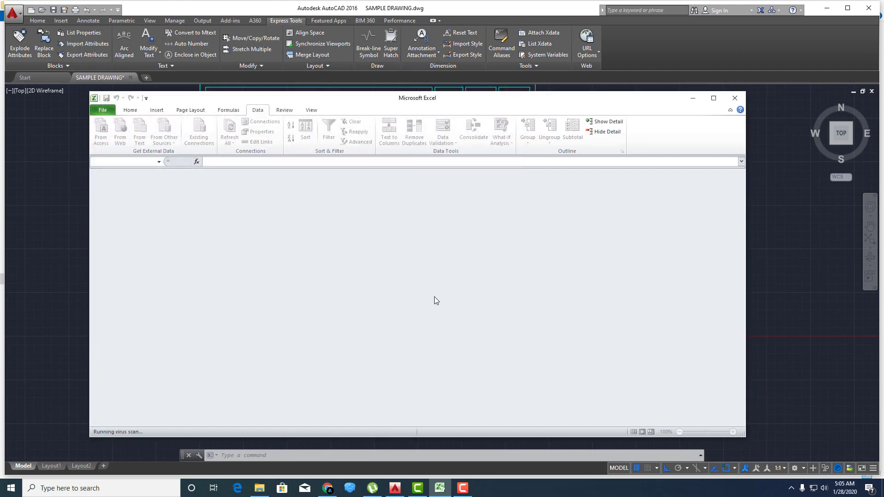
pyautogui.click(347, 320)
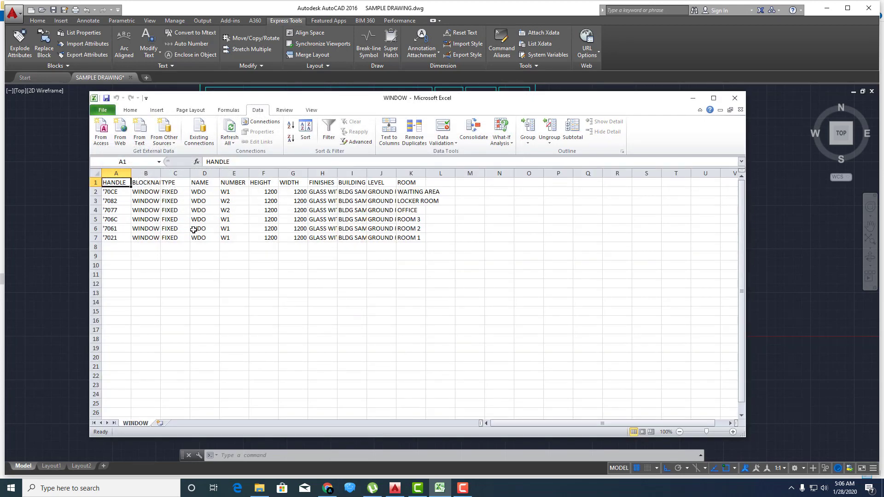
pyautogui.moveTo(483, 115); pyautogui.dragTo(468, 307)
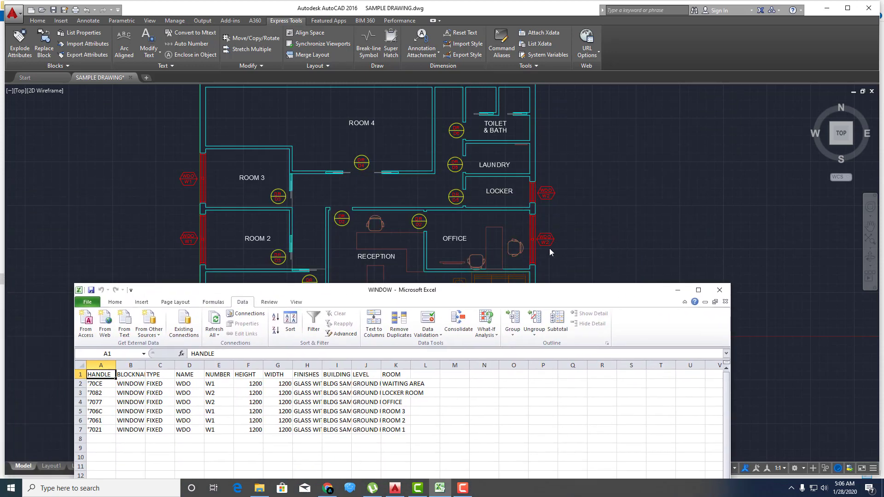
pyautogui.moveTo(456, 295); pyautogui.dragTo(446, 208)
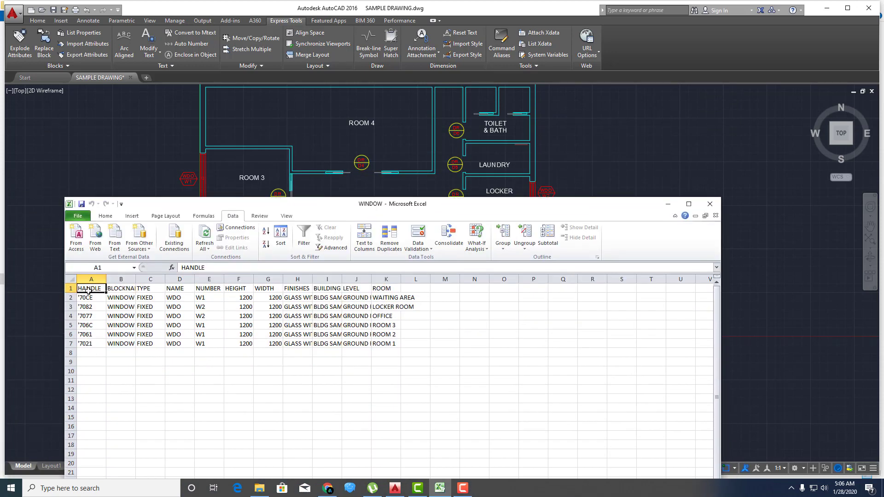
pyautogui.moveTo(88, 290); pyautogui.dragTo(396, 289)
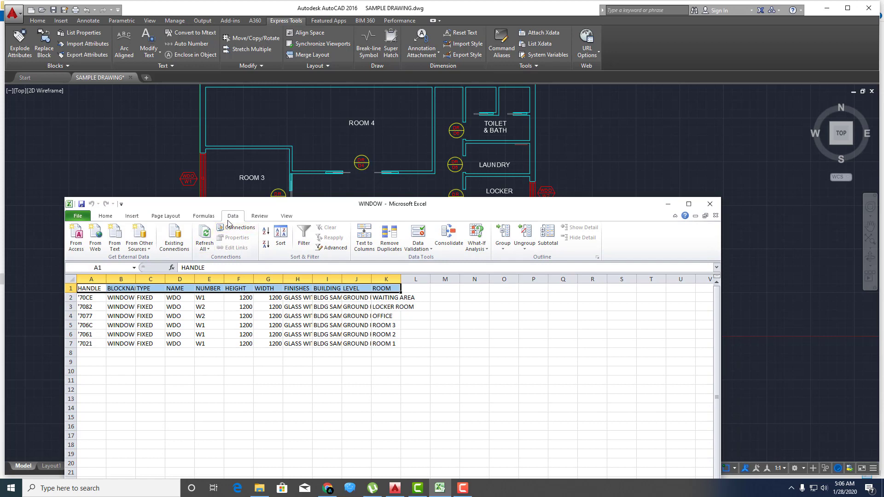
# Turn on filtering and list only the W2 windows, for LOCKER ROOM and OFFICE
pyautogui.click(304, 235)
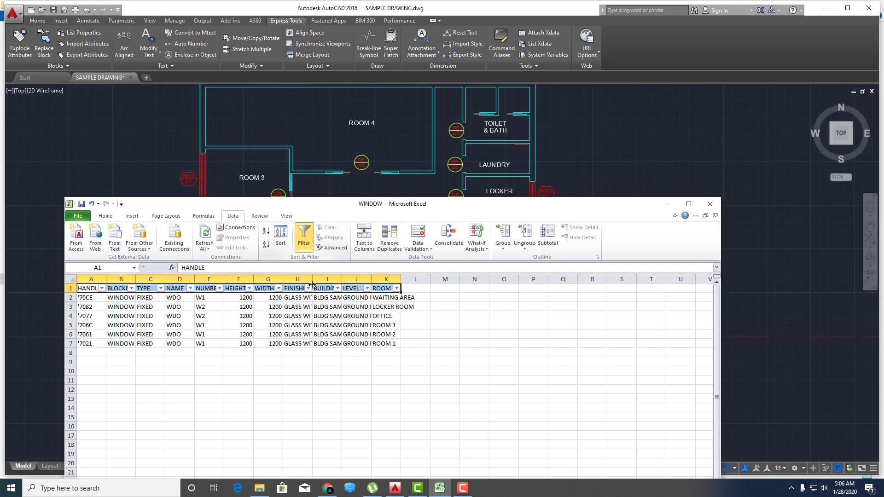
pyautogui.click(363, 368)
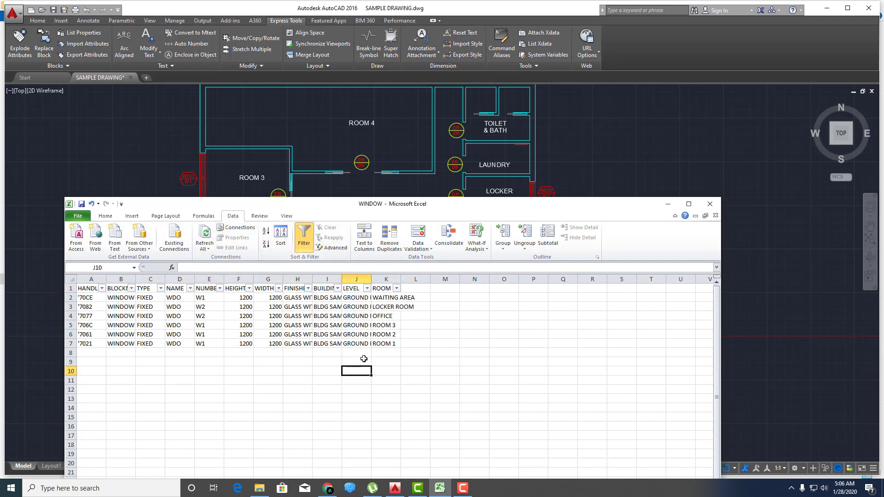
pyautogui.click(219, 289)
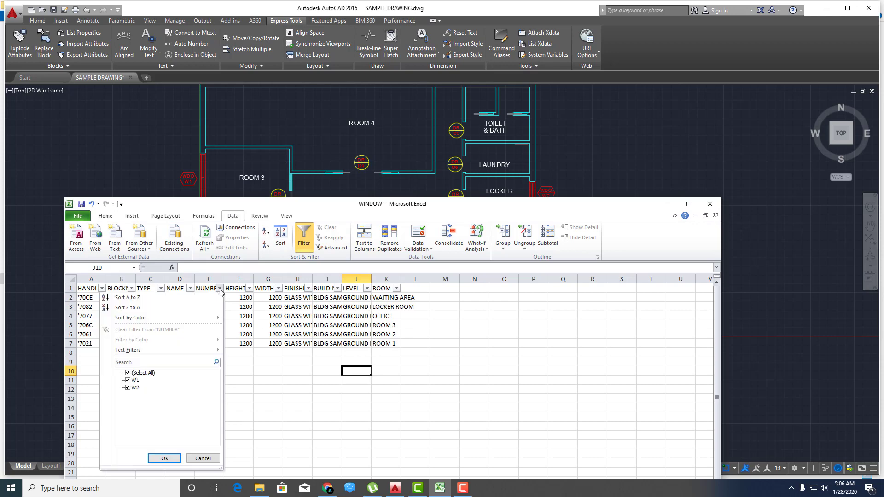
pyautogui.click(128, 374)
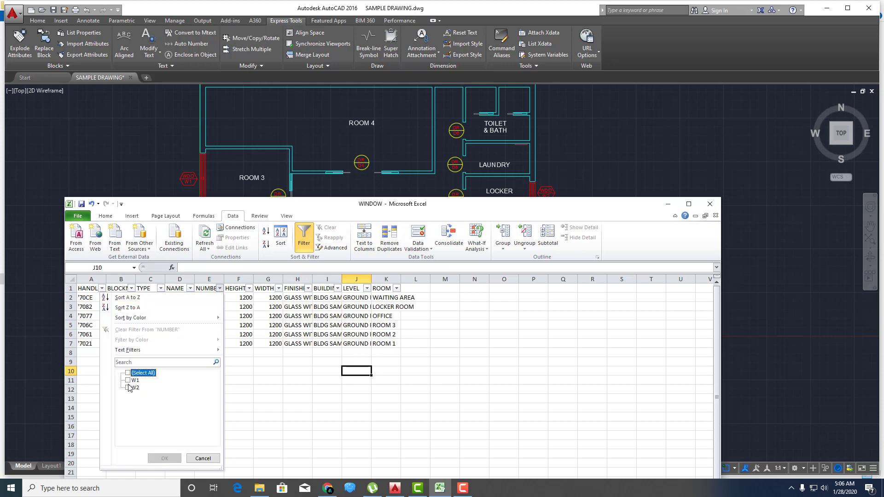
pyautogui.click(128, 389)
pyautogui.click(171, 459)
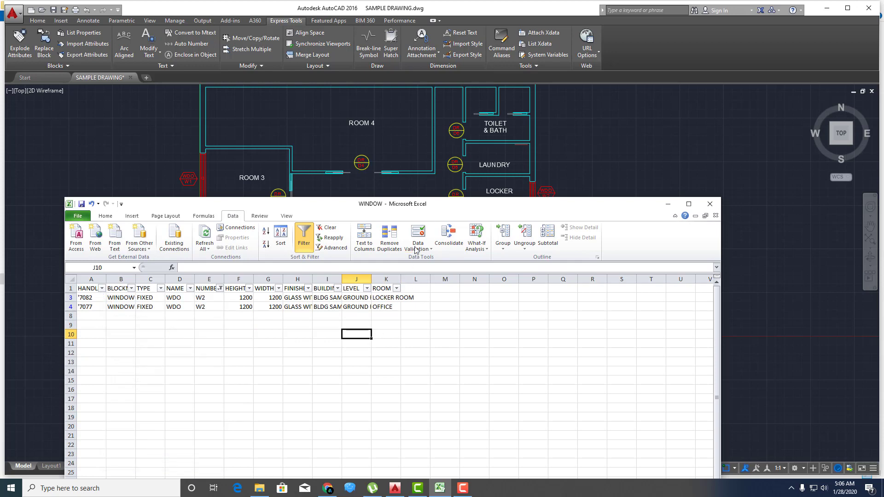
pyautogui.moveTo(441, 205); pyautogui.dragTo(501, 258)
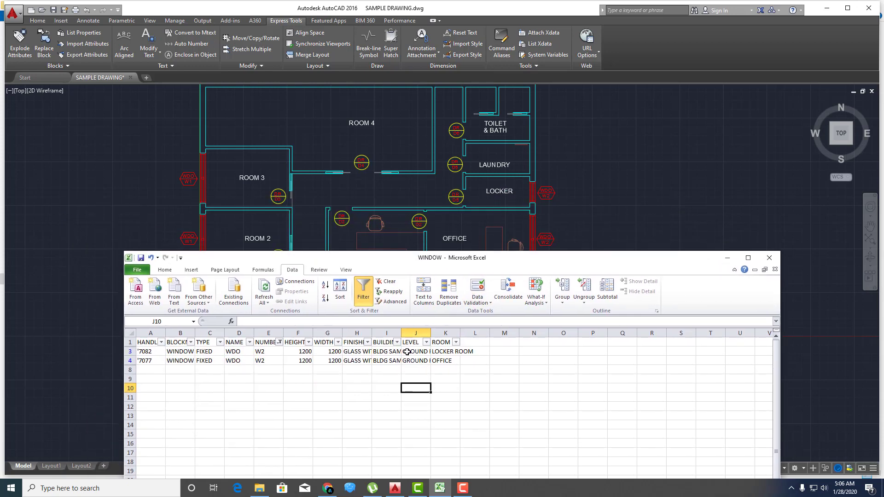
pyautogui.click(443, 352)
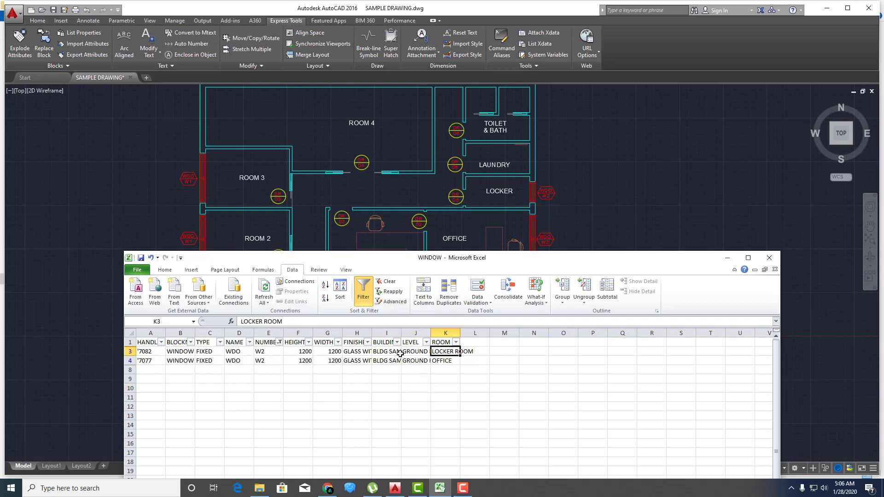
# Change the LOCKER ROOM window from W2 to W3, with height 600 and width 600
pyautogui.doubleClick(269, 351)
pyautogui.write('3')
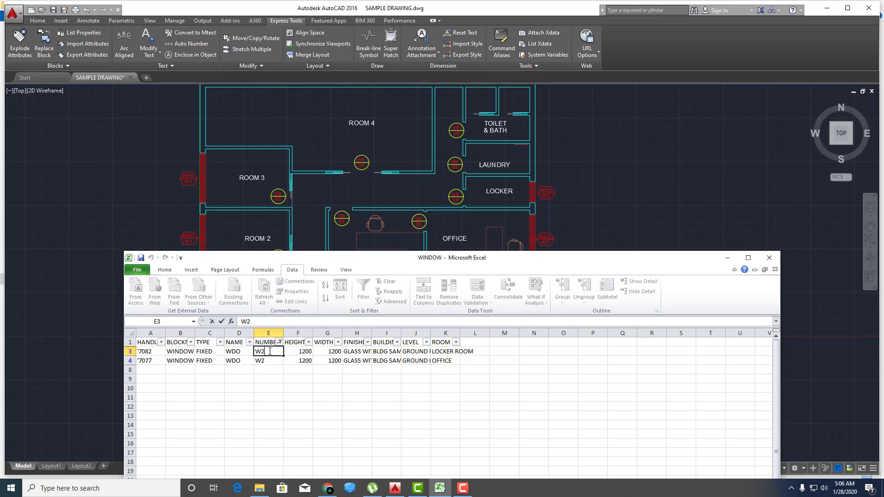
pyautogui.click(301, 369)
pyautogui.click(304, 351)
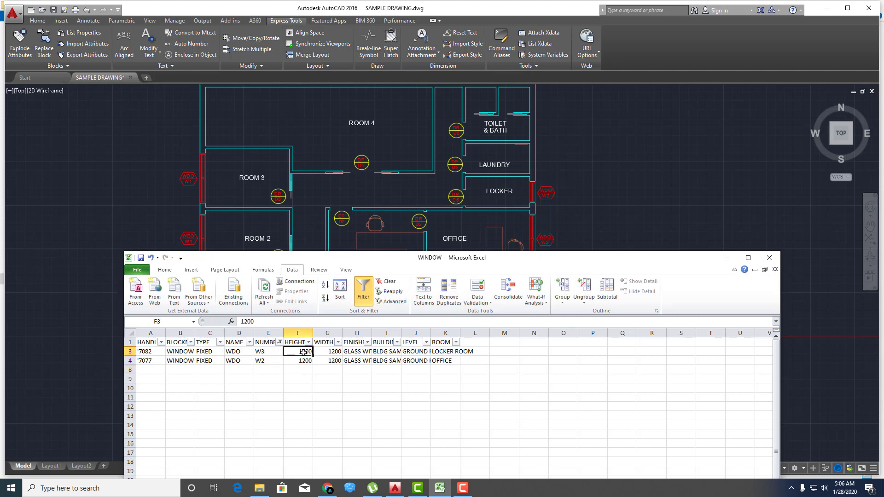
pyautogui.write('60')
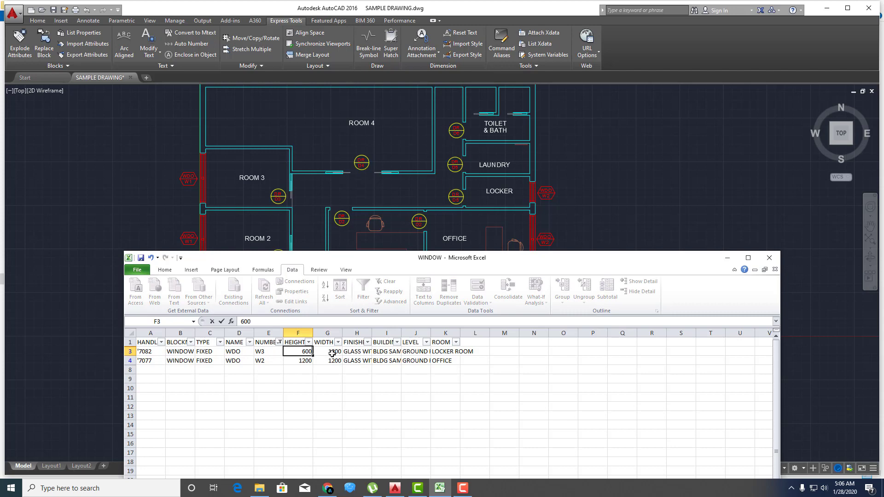
pyautogui.click(332, 354)
pyautogui.write('600')
pyautogui.press('Return')
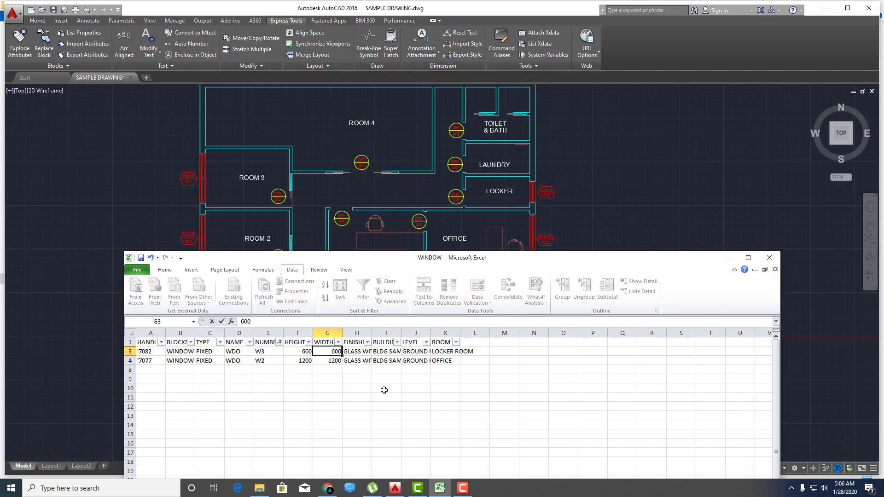
pyautogui.click(384, 390)
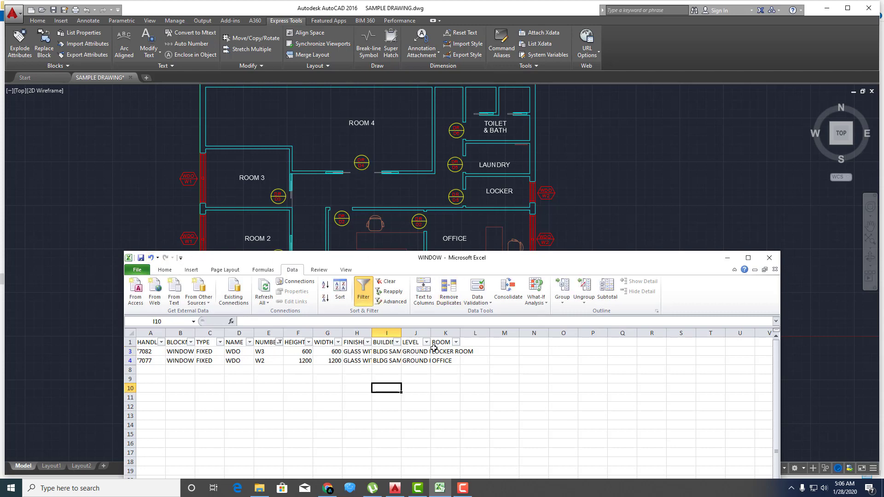
# Clear the NUMBER filter so all six window rows show again
pyautogui.click(279, 342)
pyautogui.click(187, 239)
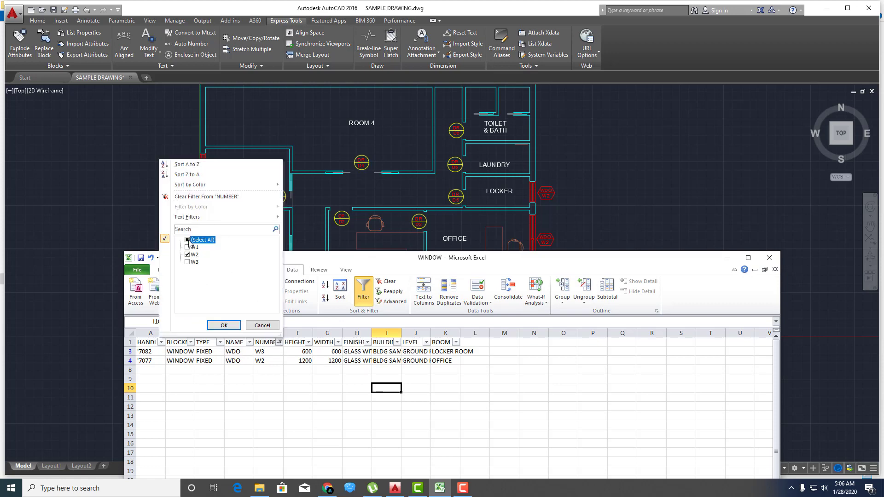
pyautogui.click(224, 325)
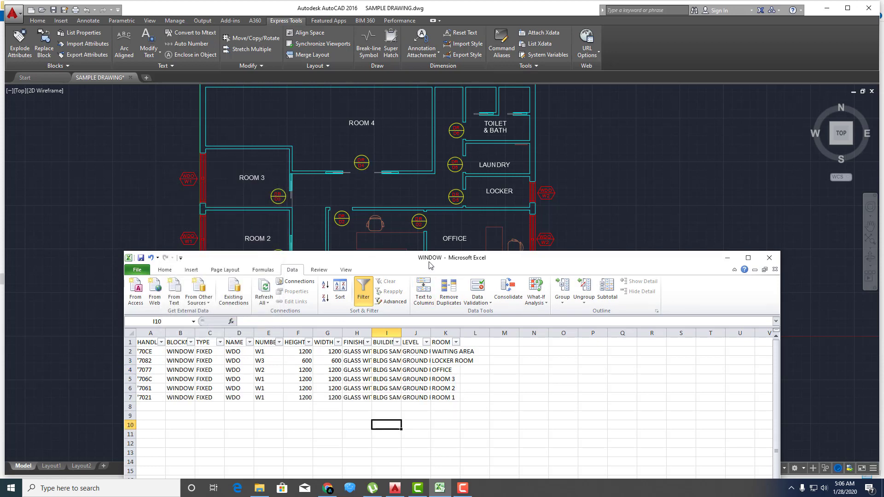
# Save the WINDOW sheet in text format and minimize Excel
pyautogui.moveTo(412, 256); pyautogui.dragTo(412, 230)
pyautogui.click(141, 232)
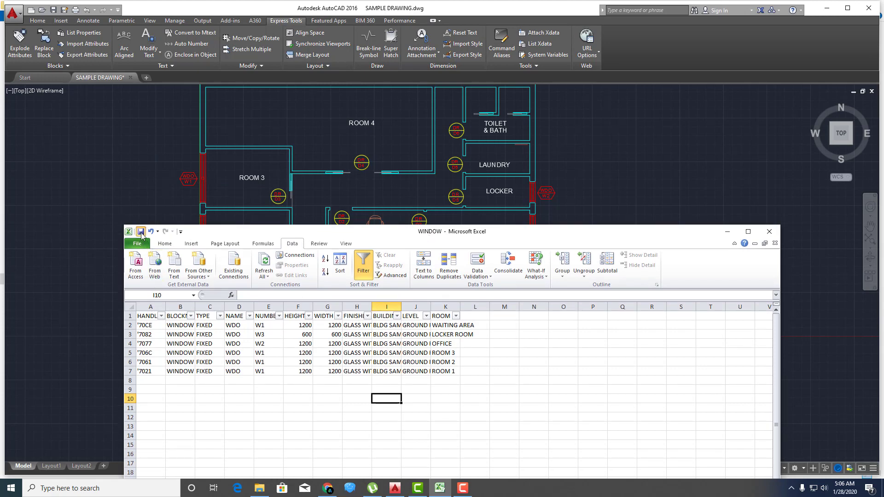
pyautogui.click(420, 280)
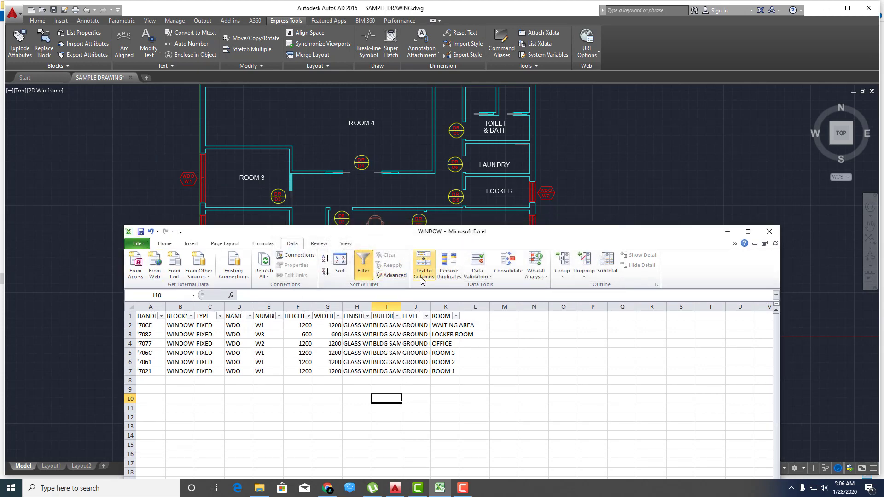
pyautogui.click(727, 231)
# Import the edited WINDOW.txt with ATTIN and zoom to the LOCKER tag, now W3
pyautogui.moveTo(483, 284); pyautogui.dragTo(471, 318, button='middle')
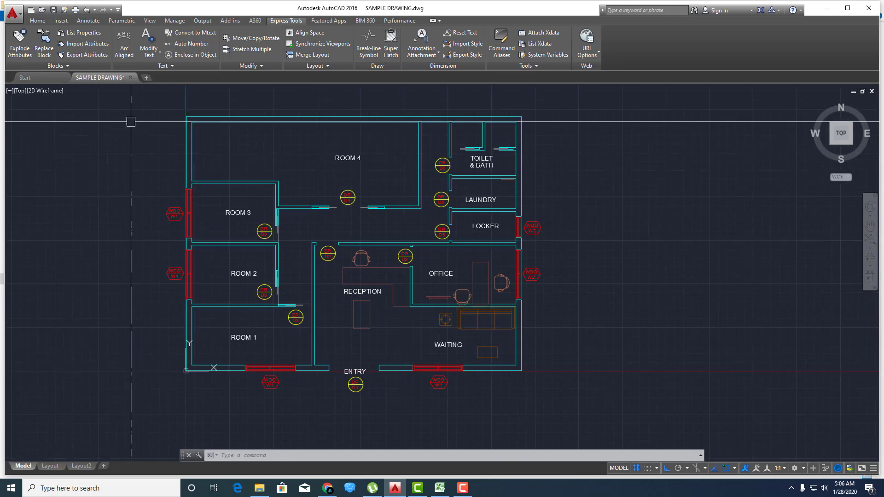
pyautogui.click(86, 44)
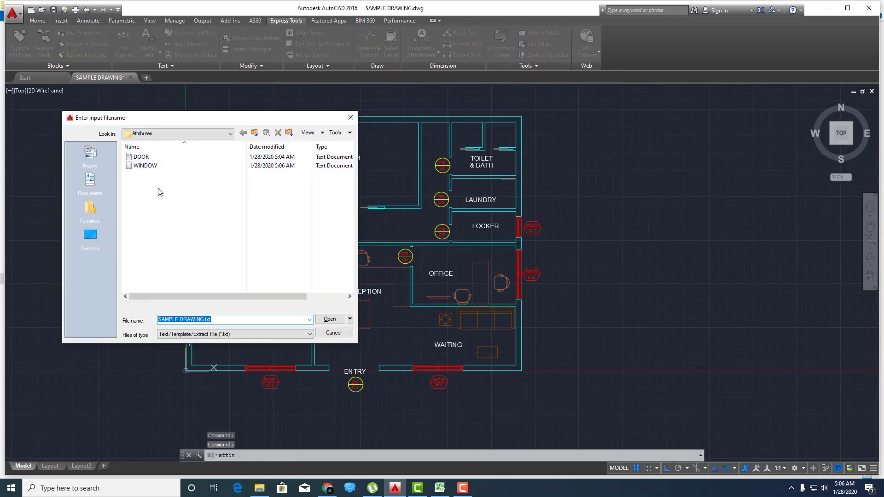
pyautogui.click(140, 167)
pyautogui.click(329, 319)
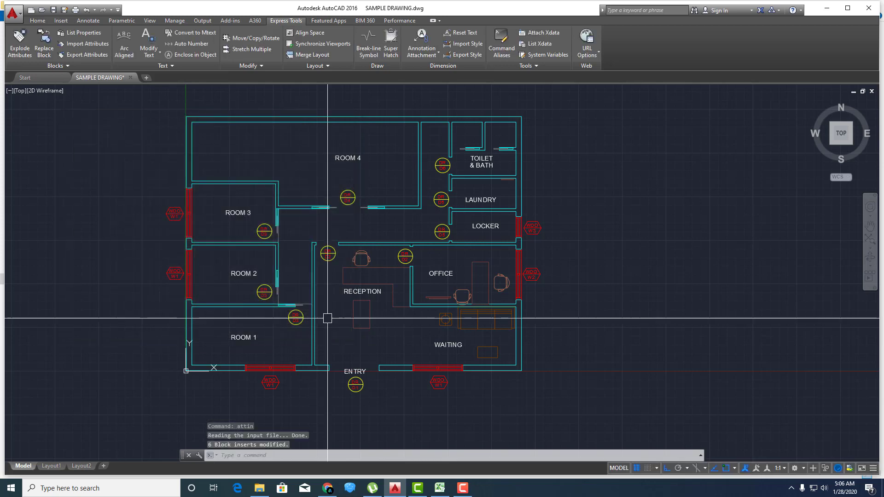
pyautogui.scroll(3, 533, 228)
pyautogui.scroll(3, 533, 228)
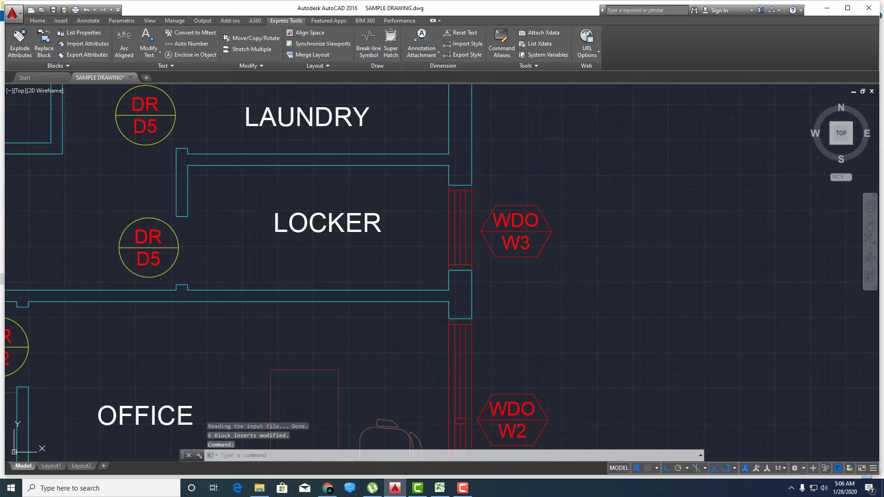
pyautogui.doubleClick(516, 230)
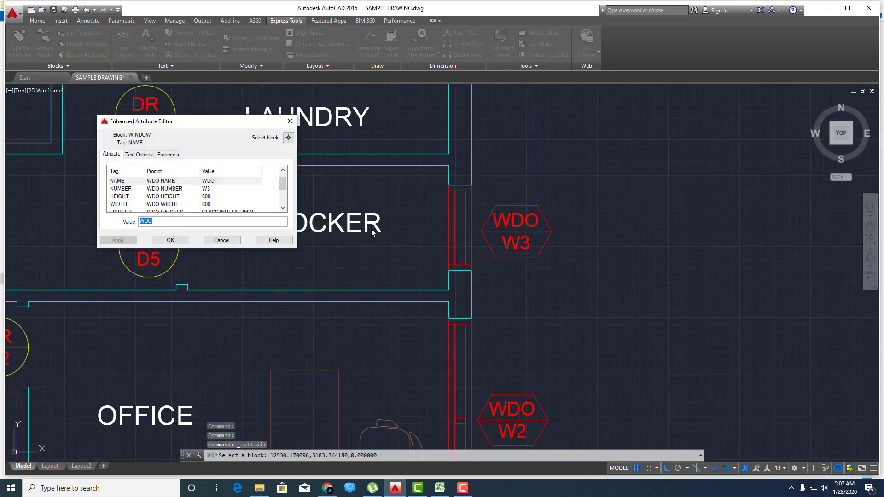
pyautogui.click(223, 240)
pyautogui.scroll(-6, 277, 276)
pyautogui.moveTo(295, 299)
pyautogui.mouseDown(button='middle')
pyautogui.moveTo(396, 269)
pyautogui.moveTo(372, 270)
pyautogui.mouseUp(button='middle')
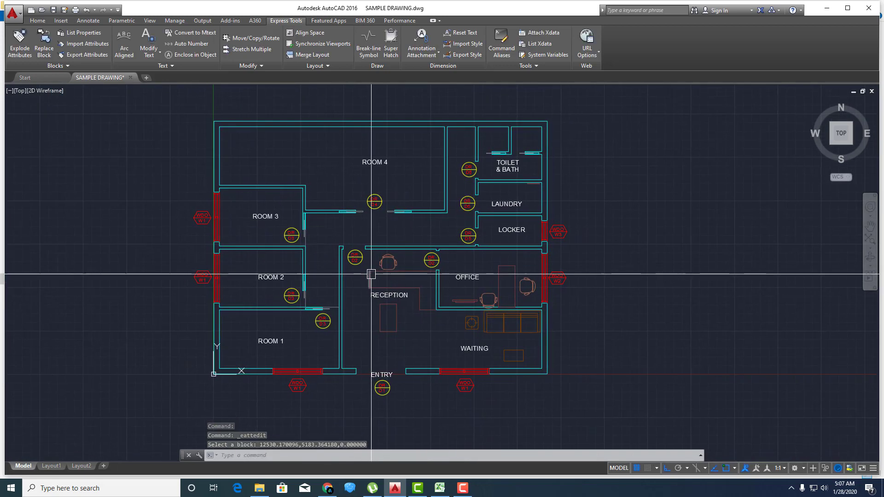
pyautogui.moveTo(371, 275)
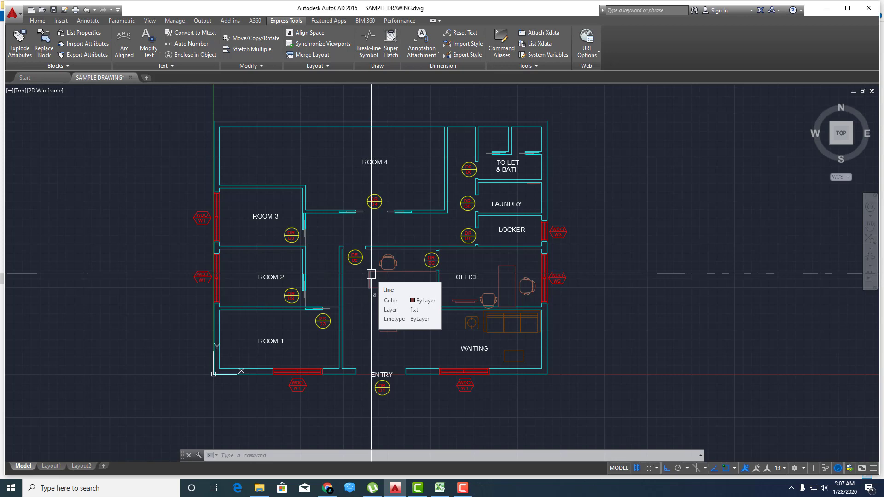
pyautogui.moveTo(371, 274); pyautogui.dragTo(394, 274, button='middle')
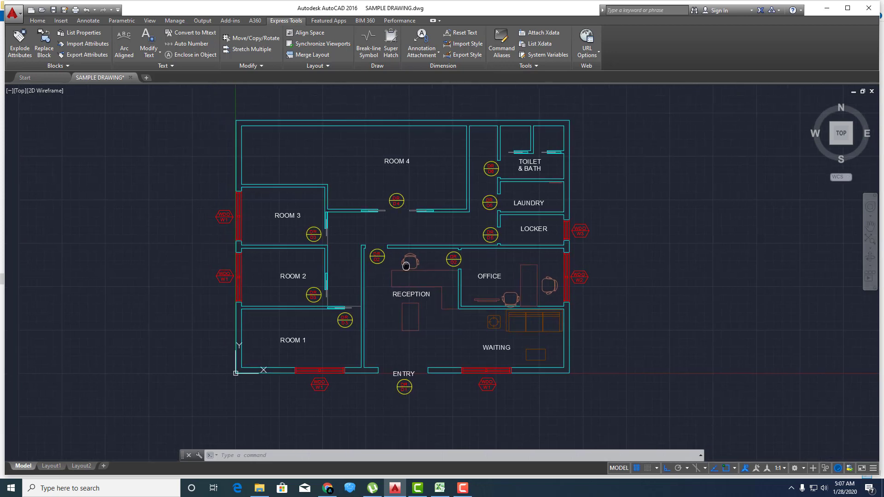